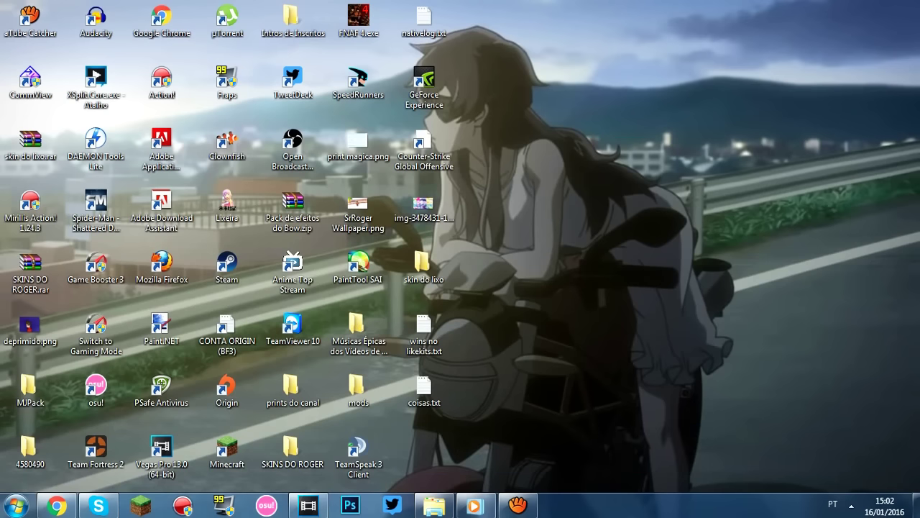
- Switch to the untitled Vegas Pro project and open the Fraps Movies folder on drive C
left_click_drag(446, 1, 919, 364)
left_click(308, 506)
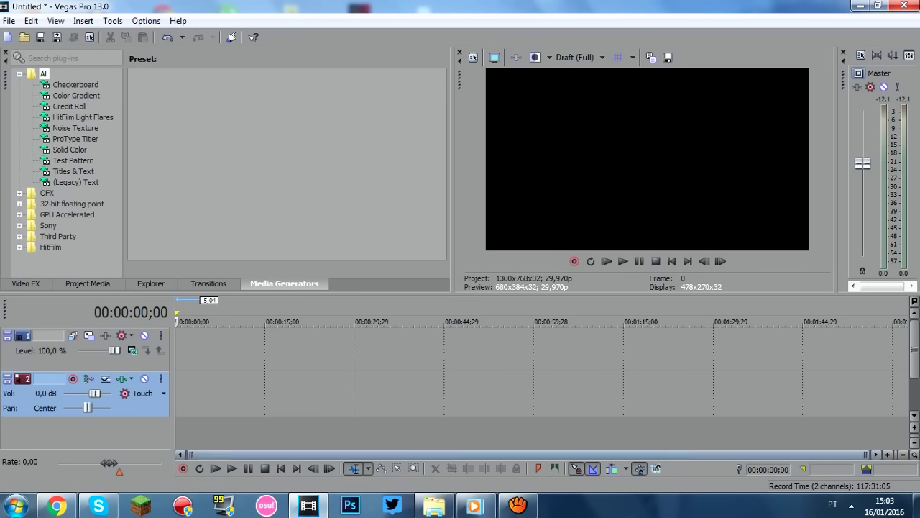
left_click(434, 506)
left_click(434, 506)
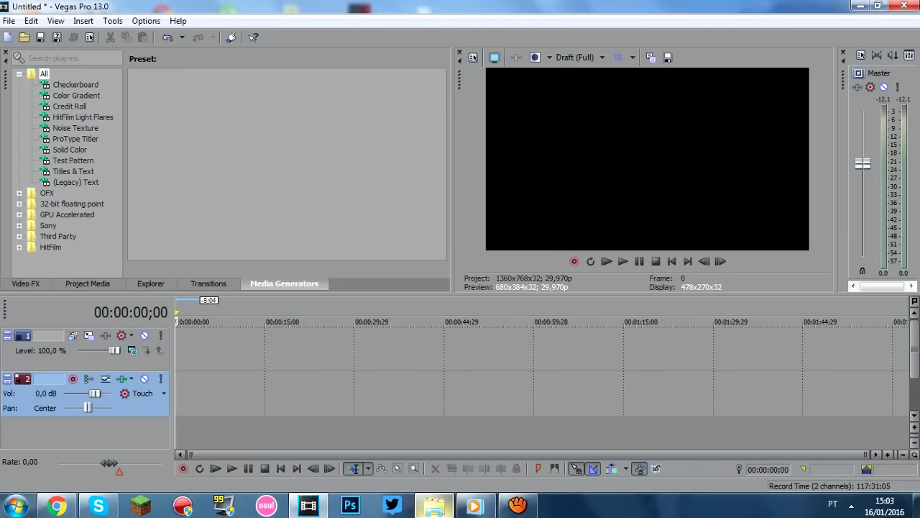
mouse_move(435, 505)
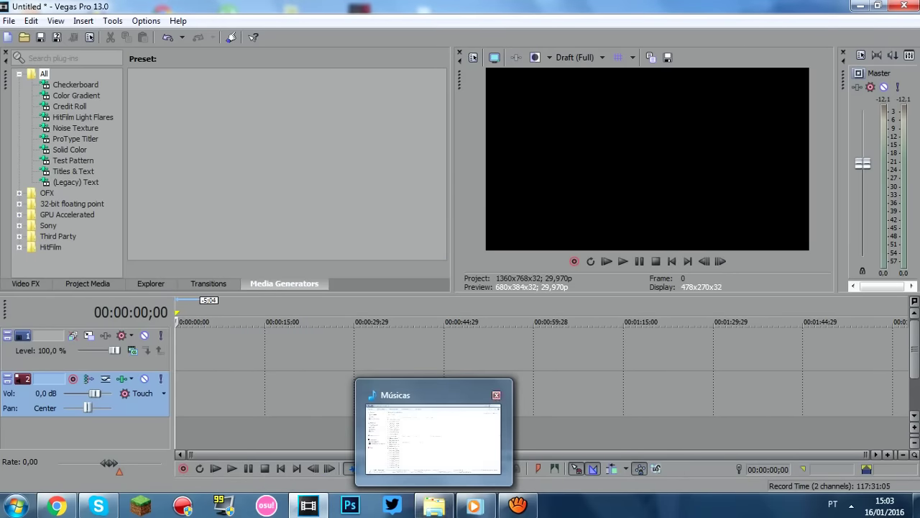
left_click(16, 506)
left_click(216, 251)
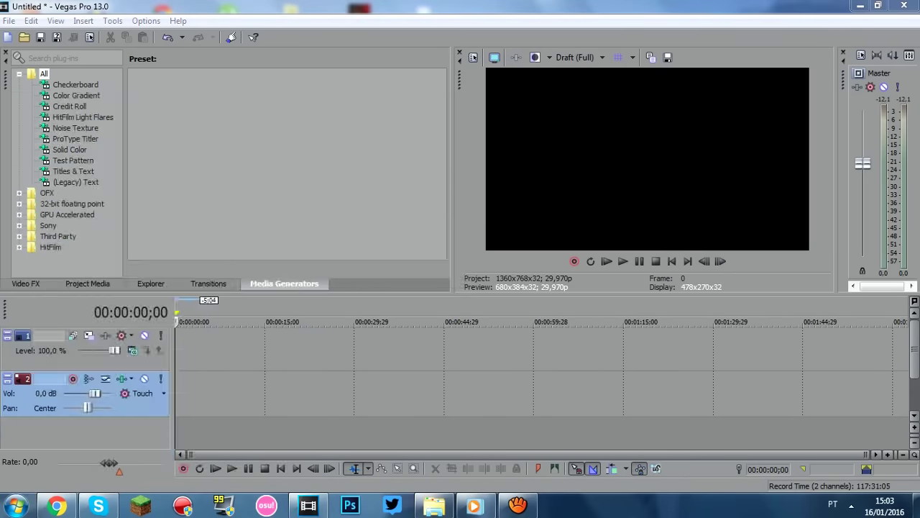
double_click(225, 99)
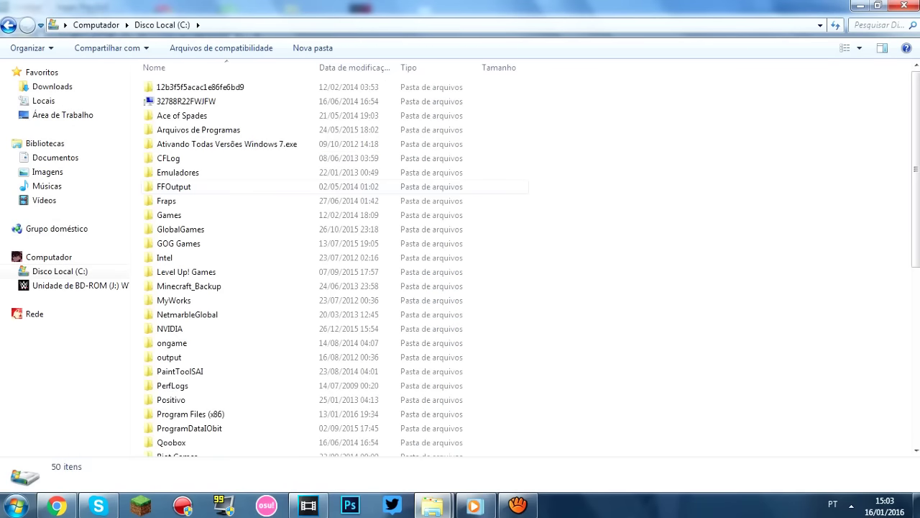
double_click(166, 202)
left_click(169, 116)
double_click(170, 116)
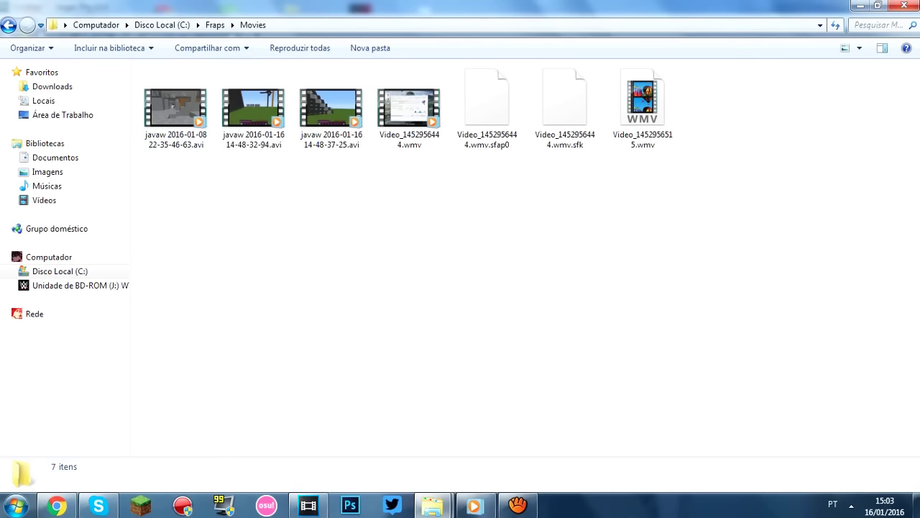
left_click(175, 110)
left_click(253, 109)
left_click_drag(331, 107, 355, 370)
left_click(535, 209)
left_click_drag(307, 350, 184, 350)
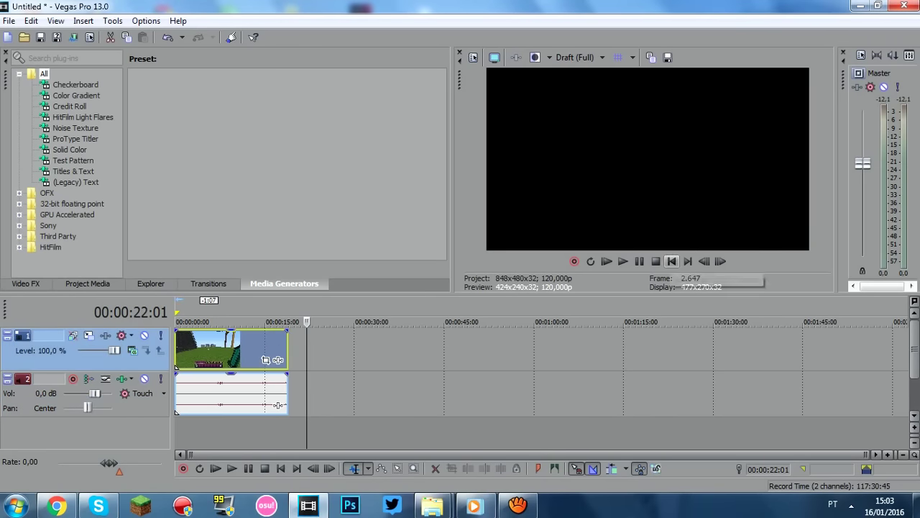
left_click(672, 261)
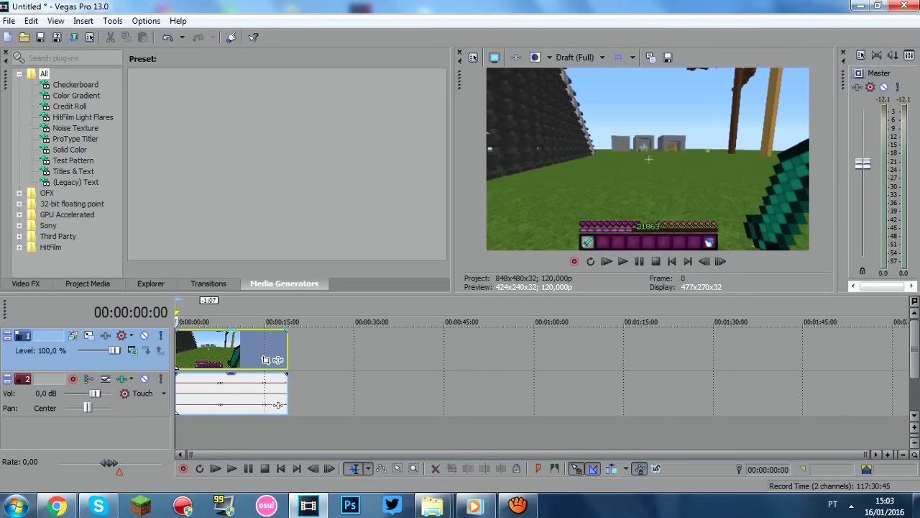
scroll(277, 360, "up", 1)
scroll(284, 405, "down", 1)
scroll(326, 336, "up", 2)
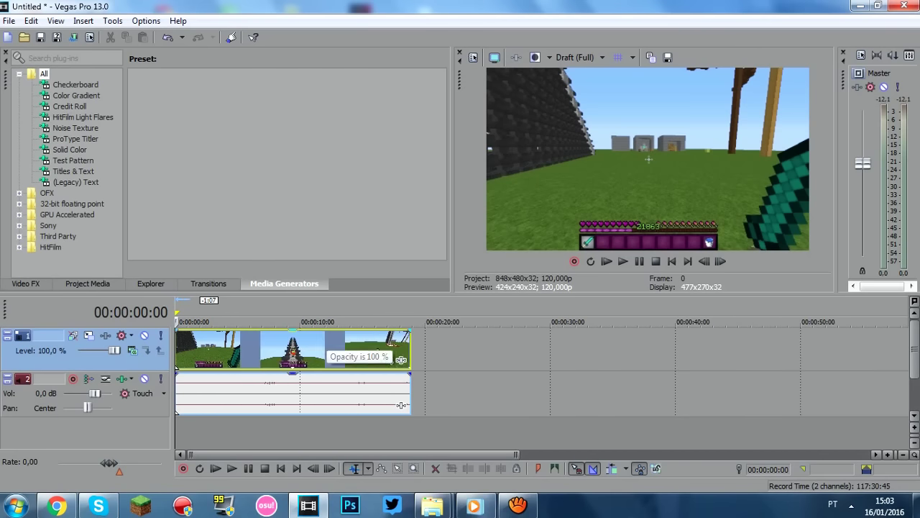
scroll(326, 335, "down", 2)
scroll(326, 335, "up", 5)
scroll(277, 359, "down", 5)
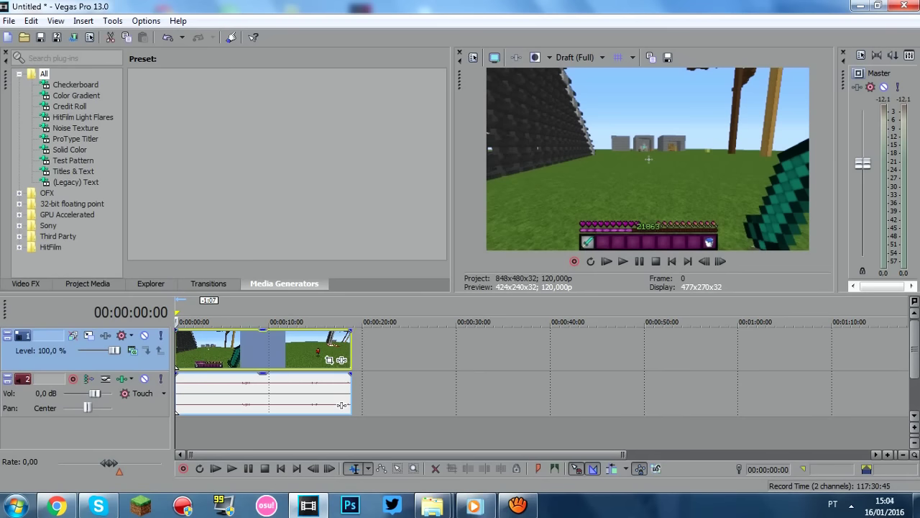
right_click(131, 366)
key("Escape")
- Review the video event's switches and resample options in its Properties, making no changes
right_click(261, 352)
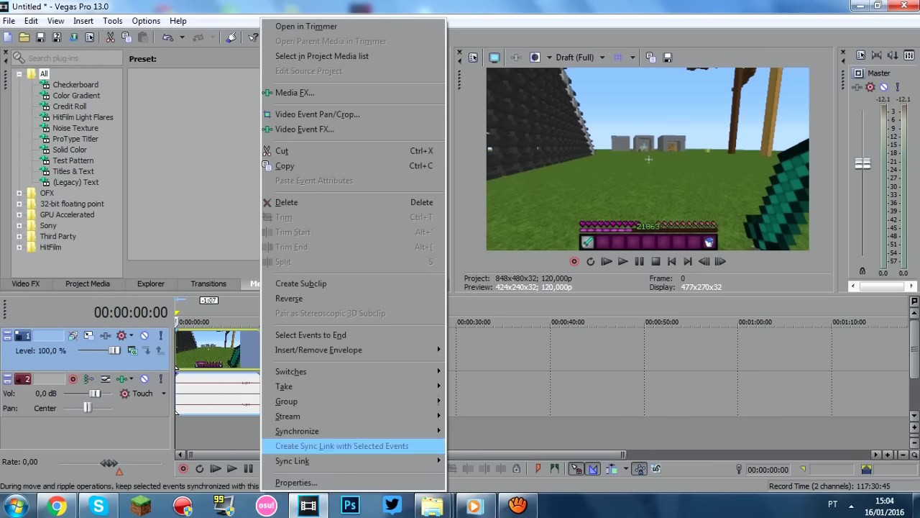
left_click(297, 482)
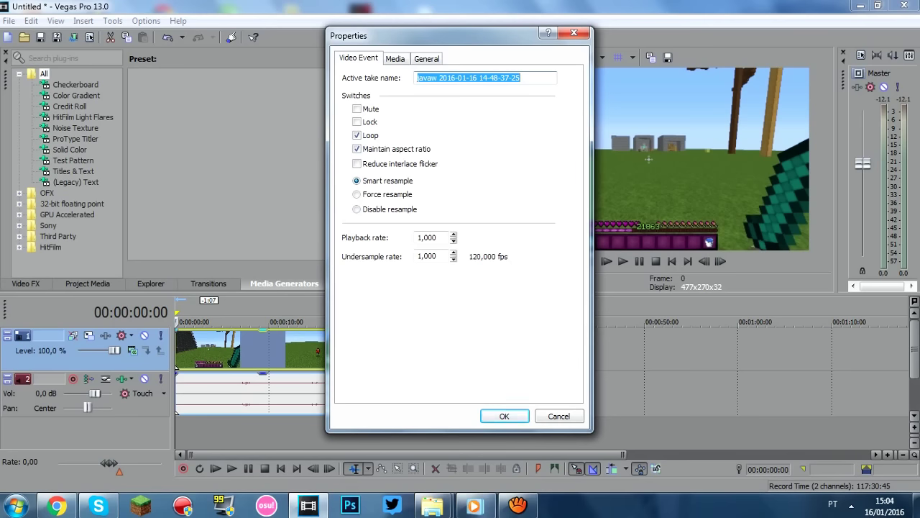
left_click(574, 33)
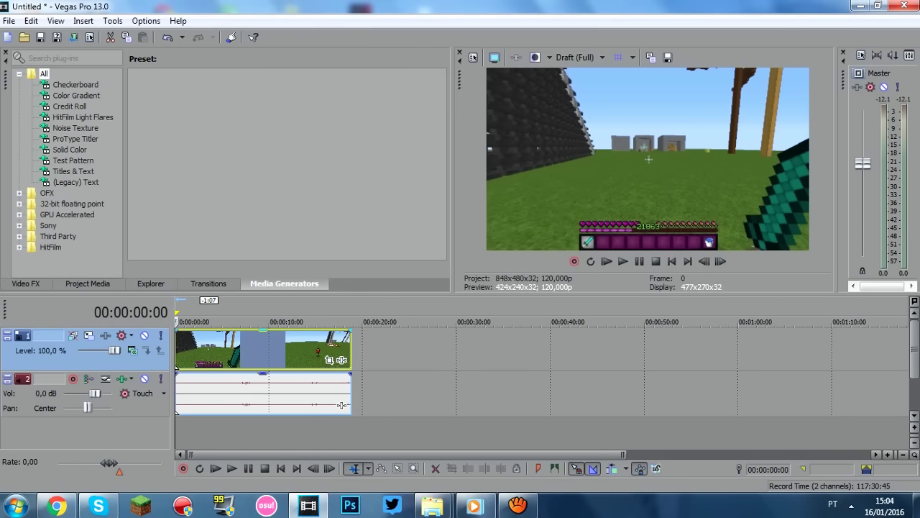
- Turn off Maintain aspect ratio and choose Disable resample in the video event's Properties
right_click(258, 349)
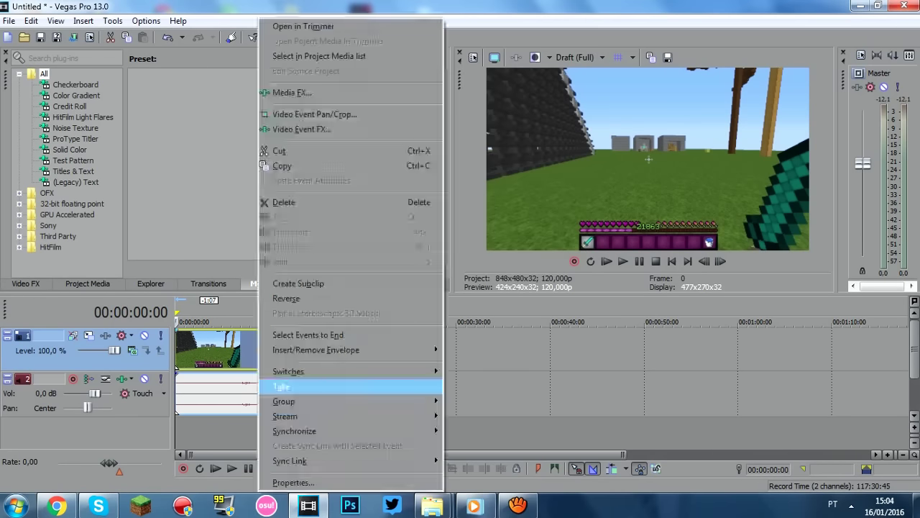
left_click(292, 483)
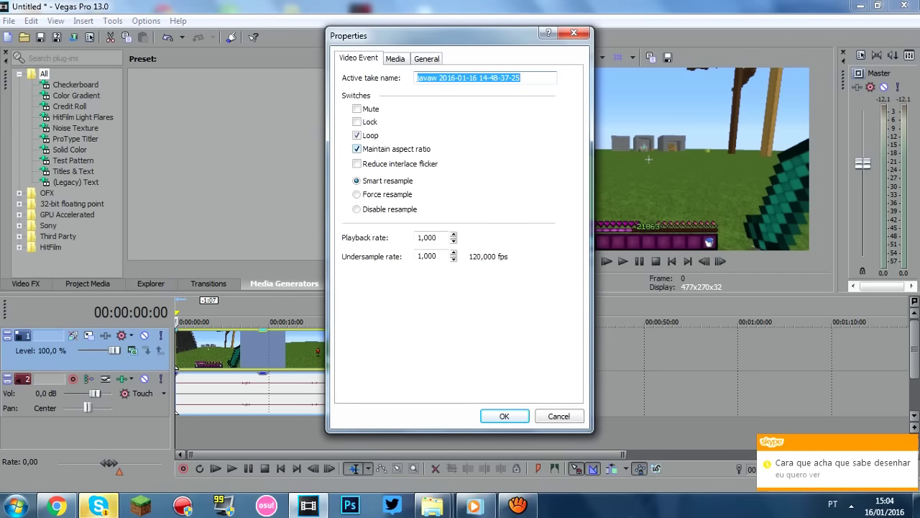
left_click(357, 149)
left_click(357, 208)
left_click(504, 415)
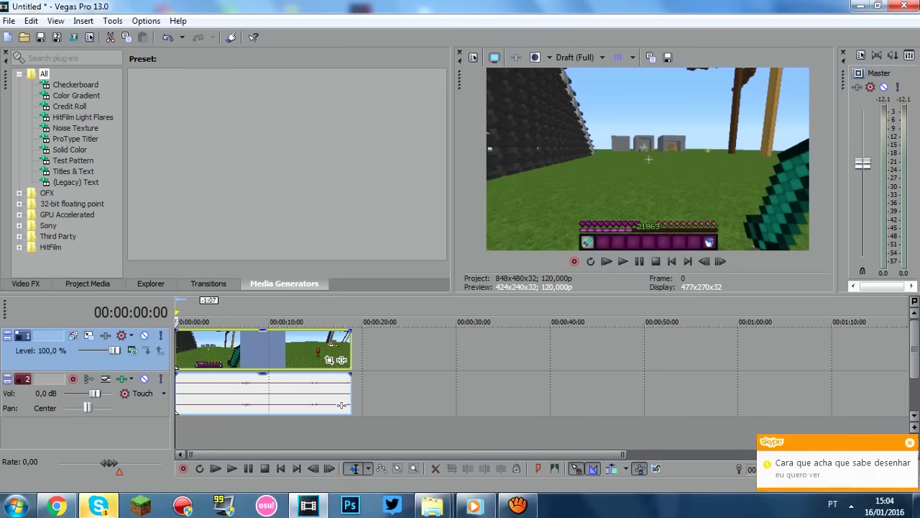
- Turn Maintain aspect ratio back on and choose Smart resample in the video event's Properties
right_click(227, 349)
left_click(259, 482)
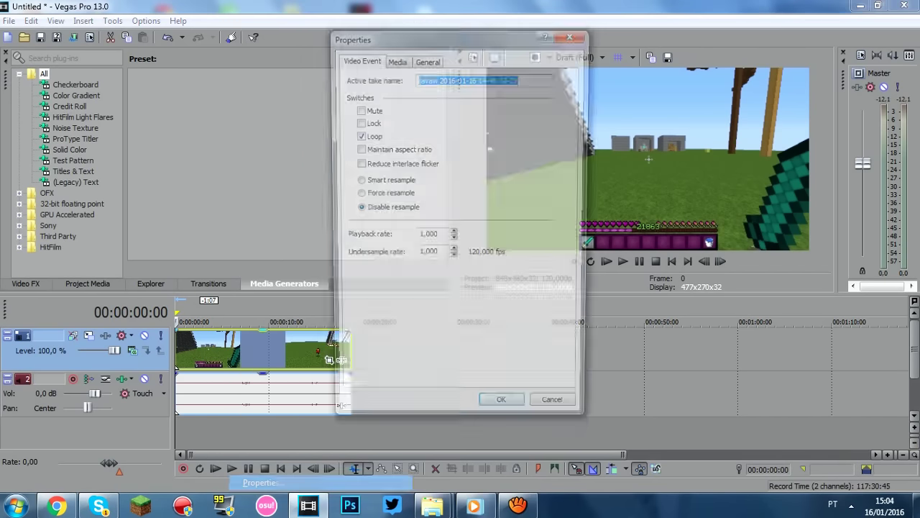
left_click(358, 149)
left_click(357, 180)
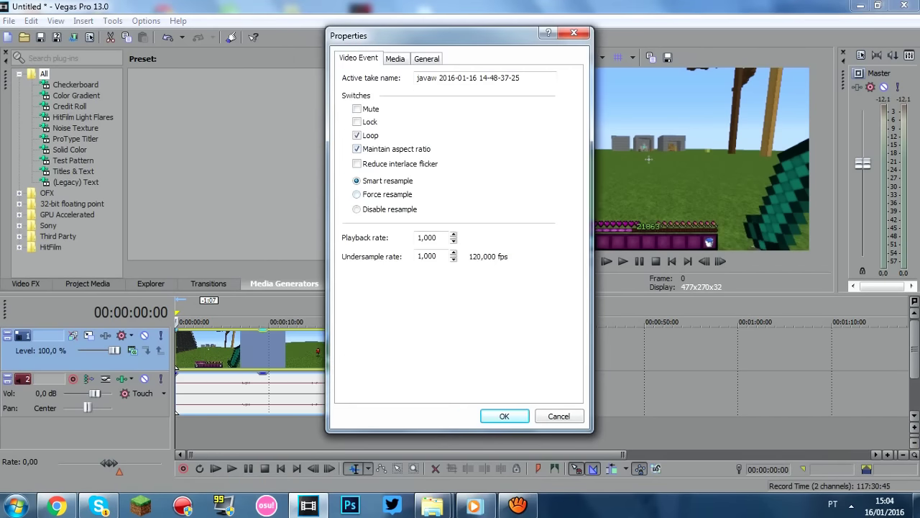
left_click(504, 415)
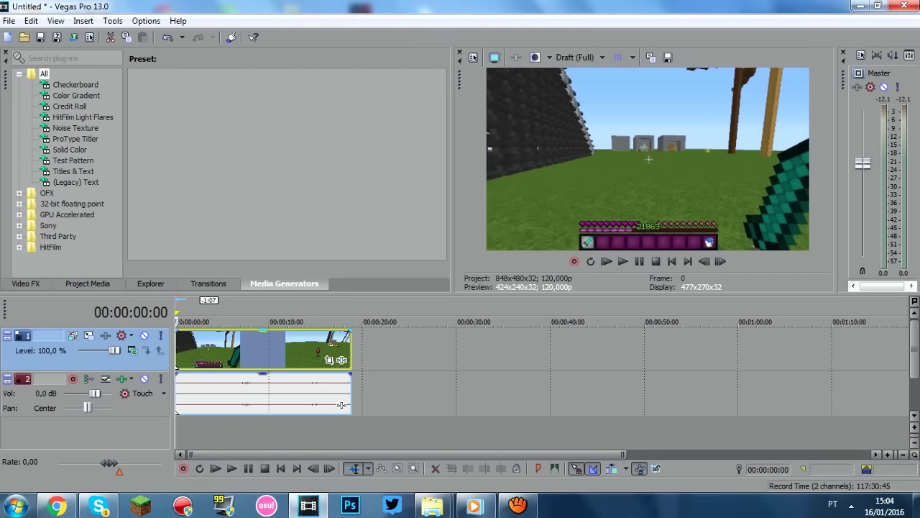
right_click(111, 358)
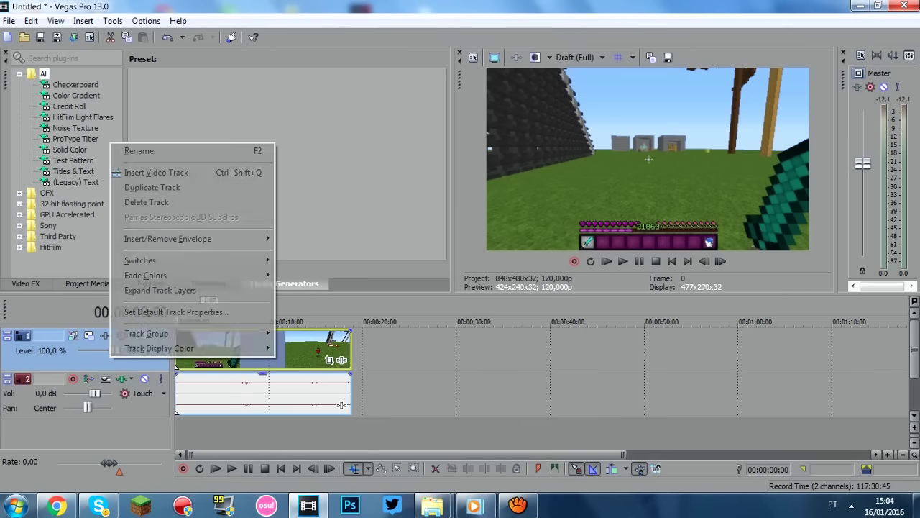
key("Escape")
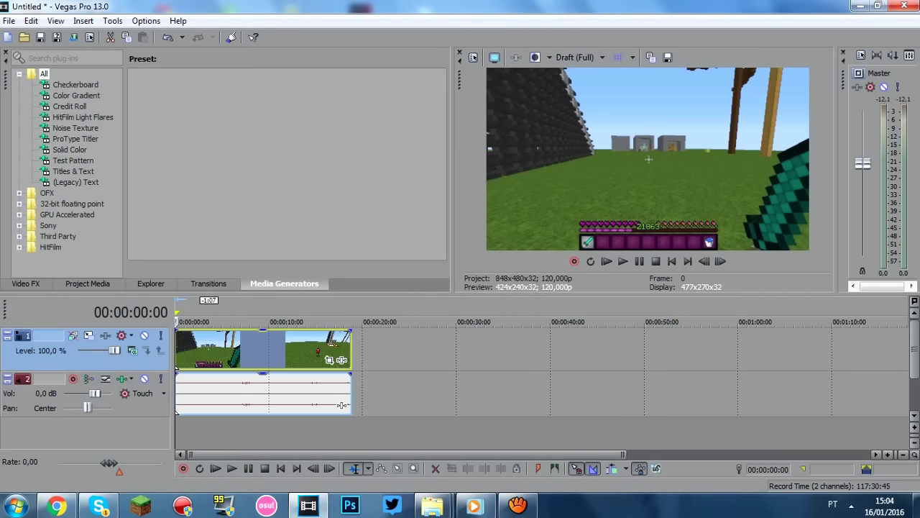
right_click(131, 356)
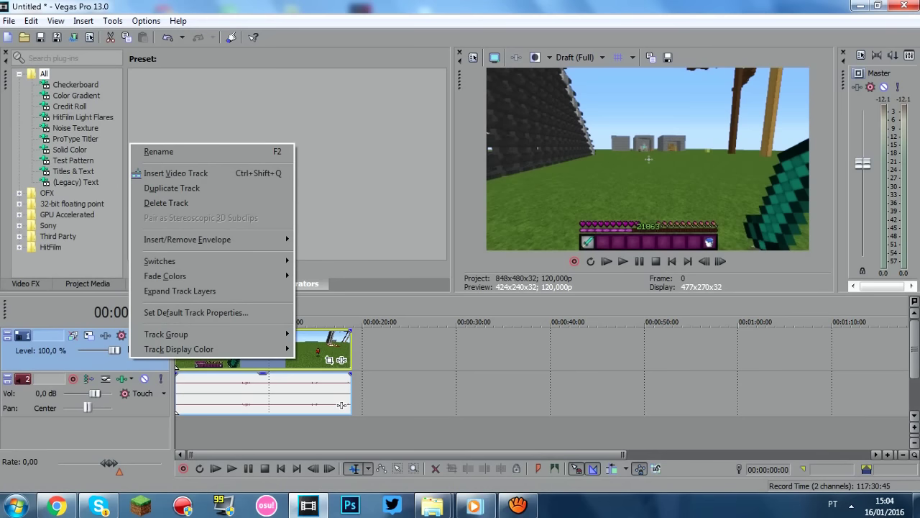
key("Escape")
right_click(320, 351)
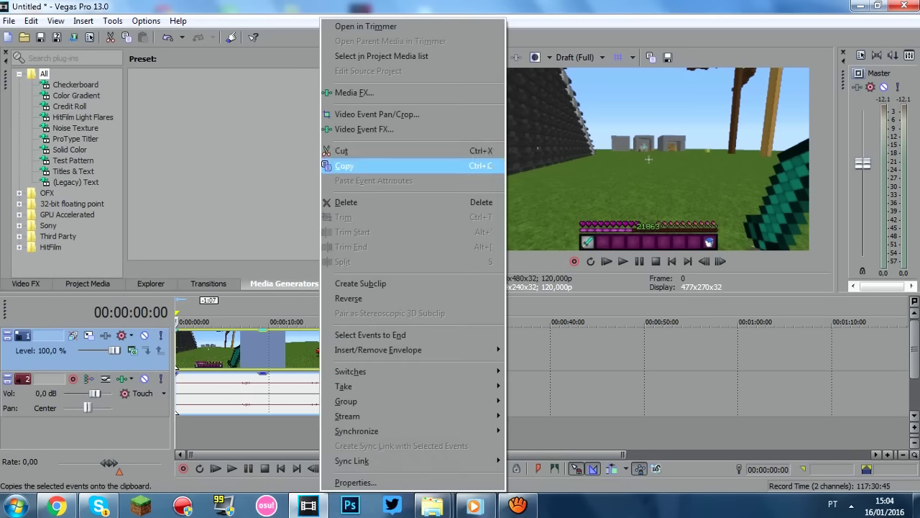
left_click(377, 115)
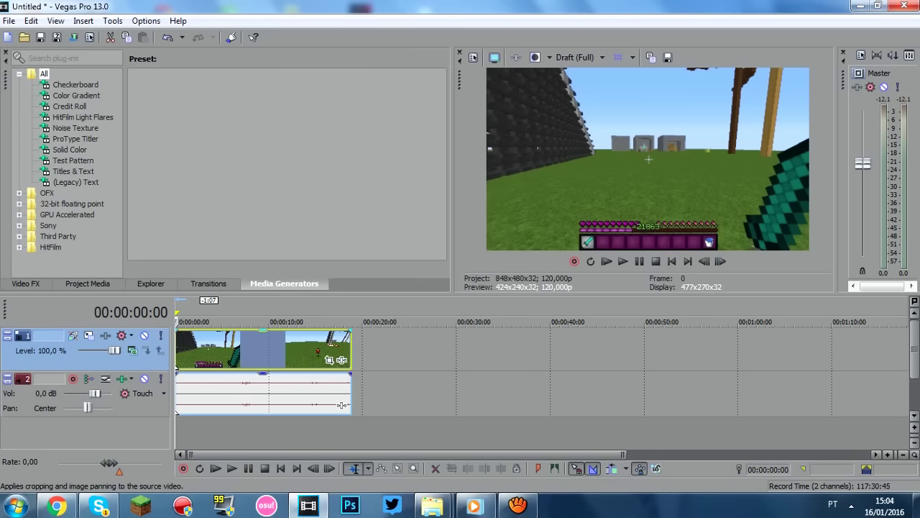
left_click(328, 359)
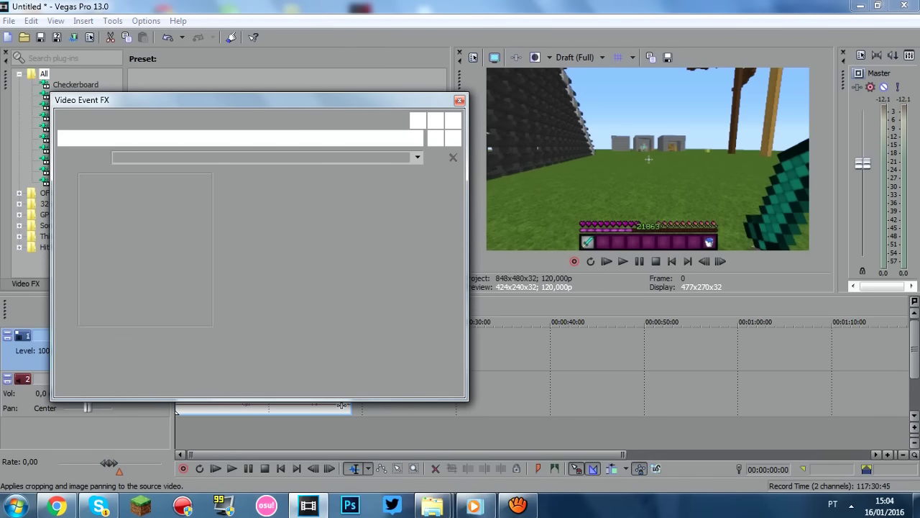
left_click(460, 100)
- Add the Sony Color Corrector (Secondary) effect to the video event and apply the saved custom render preset
right_click(280, 351)
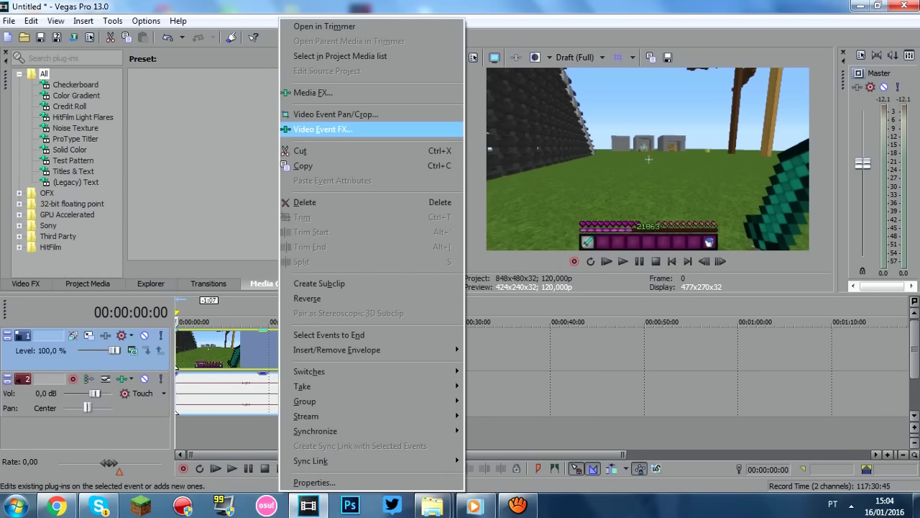
left_click(323, 130)
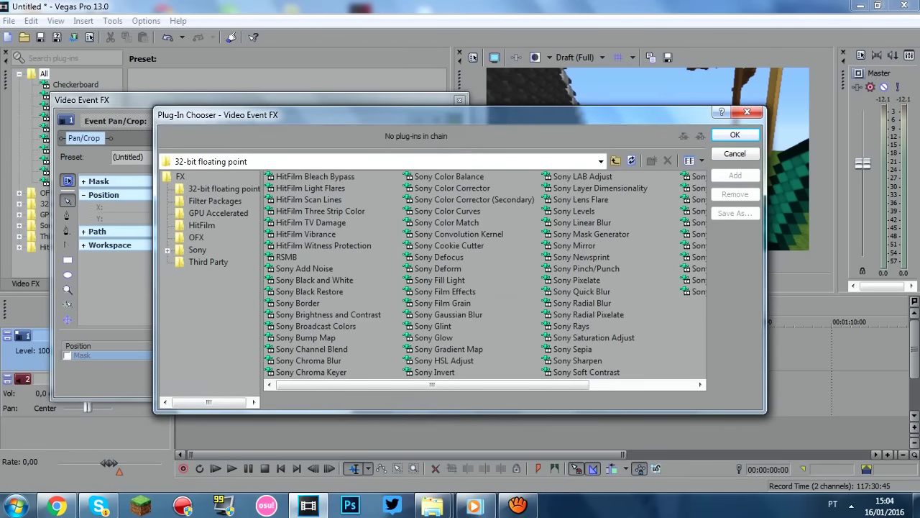
left_click(448, 212)
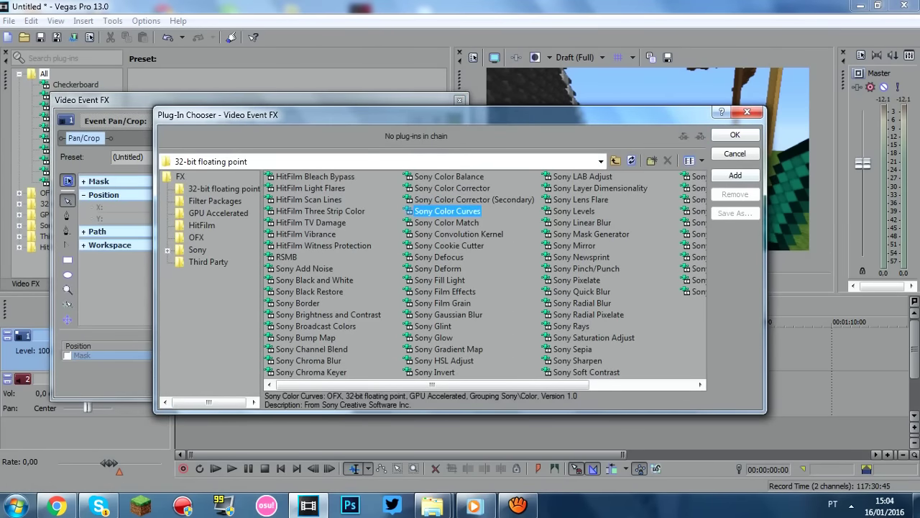
left_click(474, 200)
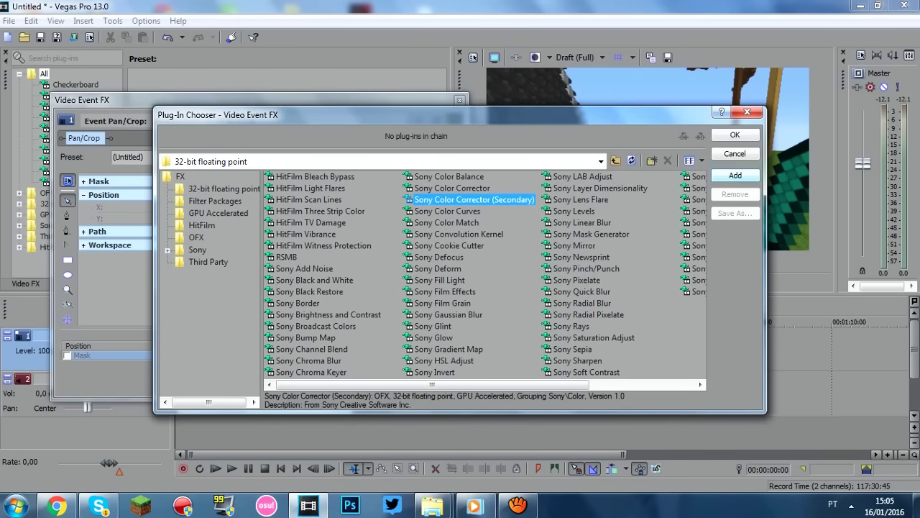
left_click(735, 175)
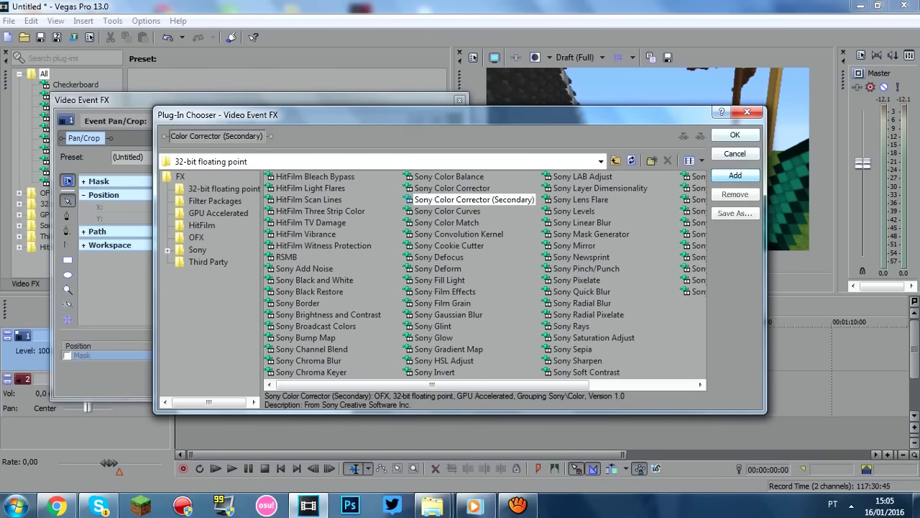
left_click(735, 135)
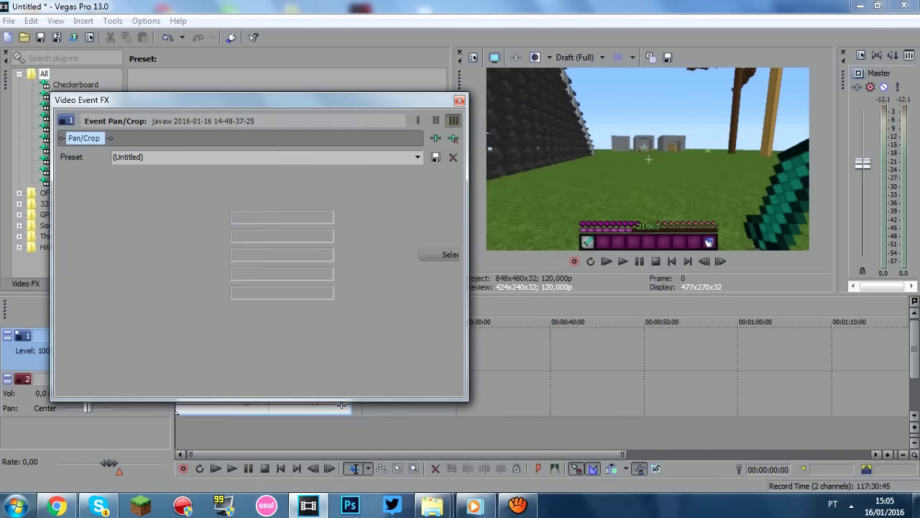
left_click(418, 157)
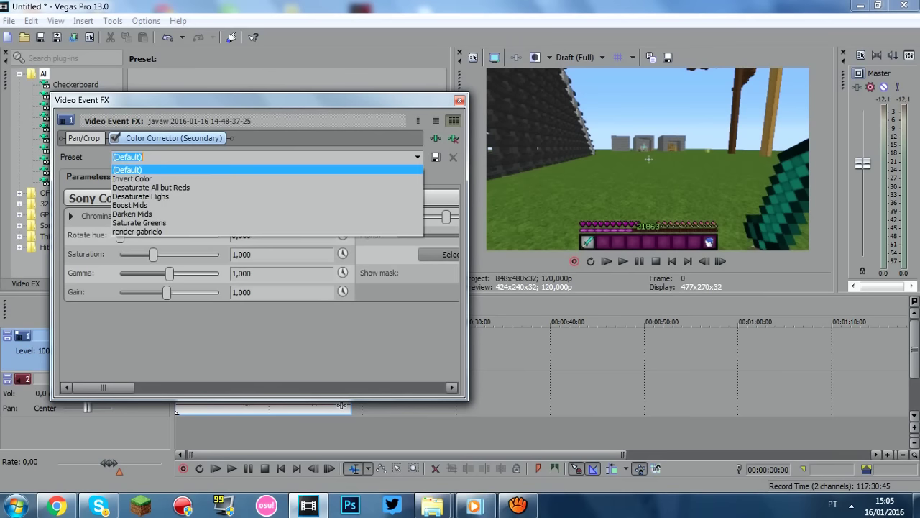
left_click(137, 232)
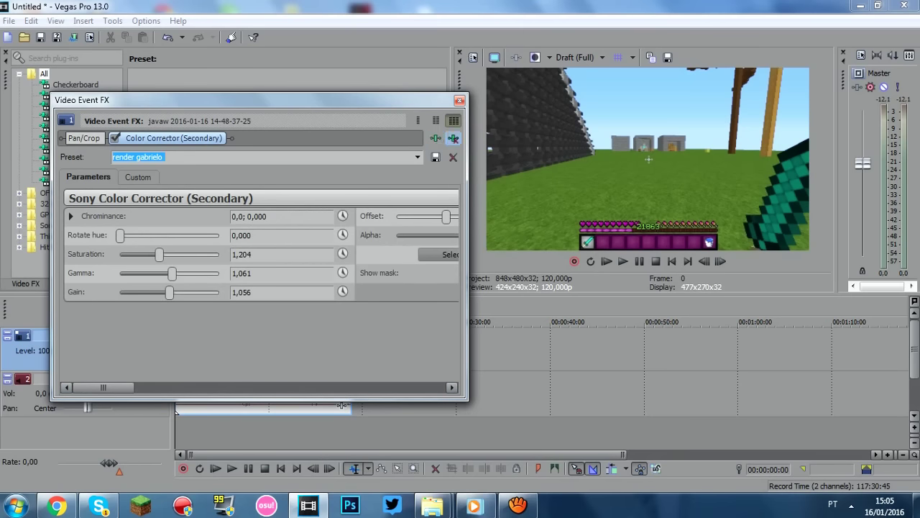
- Remove the secondary color corrector, add the Sony Color Curves effect to the video event and apply its saved Videos preset
left_click(453, 138)
left_click(435, 138)
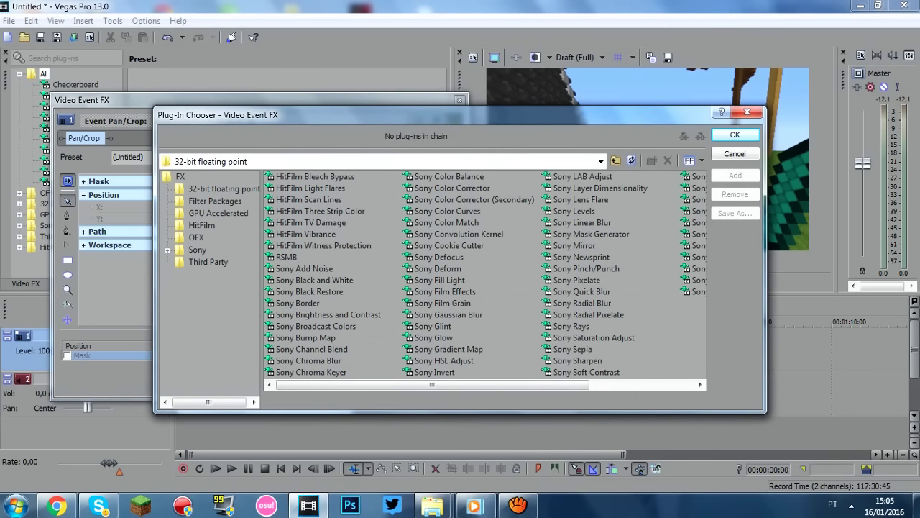
double_click(447, 210)
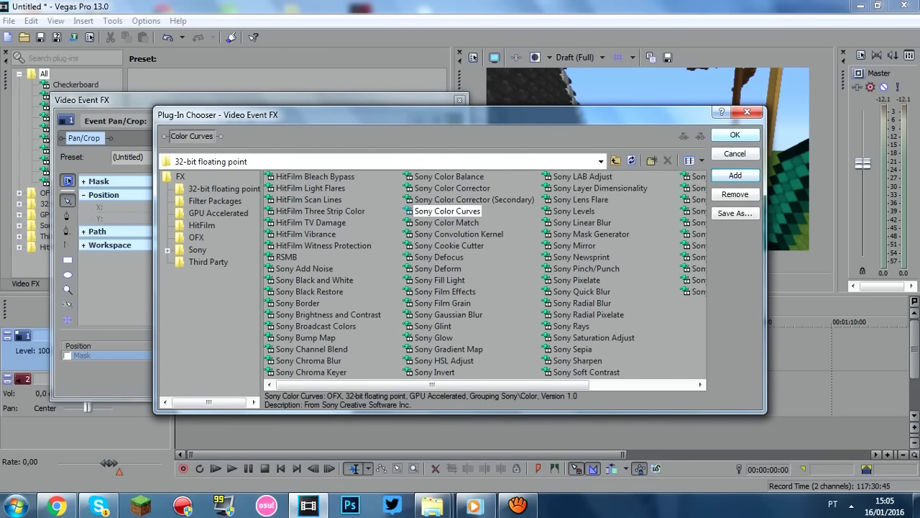
left_click(734, 135)
left_click(417, 157)
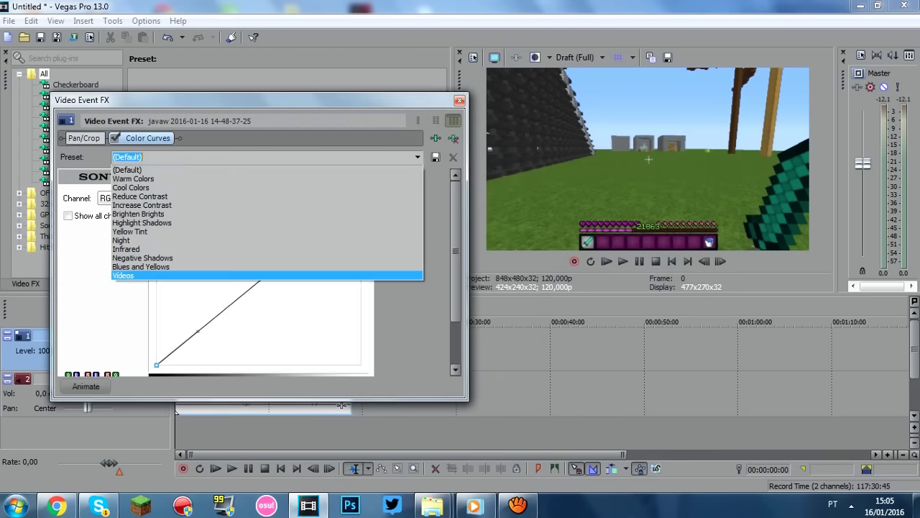
left_click(143, 275)
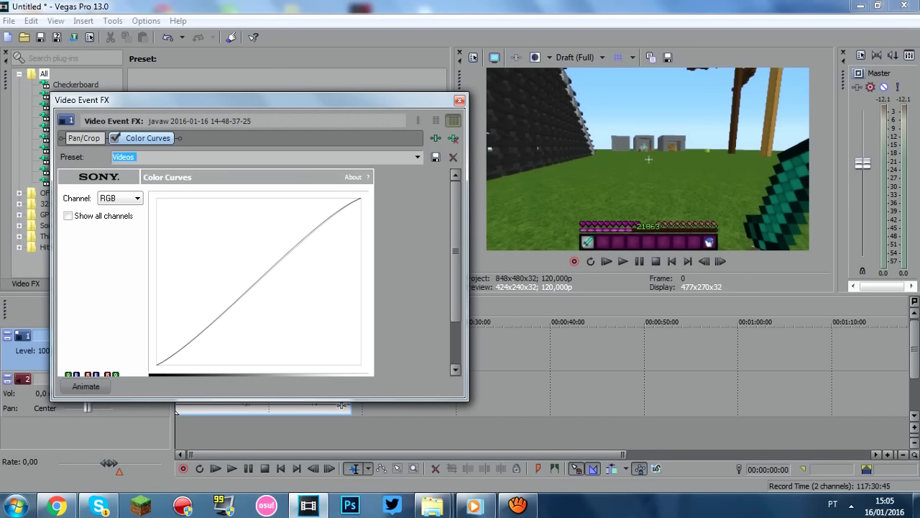
- Review the presets available for the Color Curves effect without changing the applied one
left_click(418, 156)
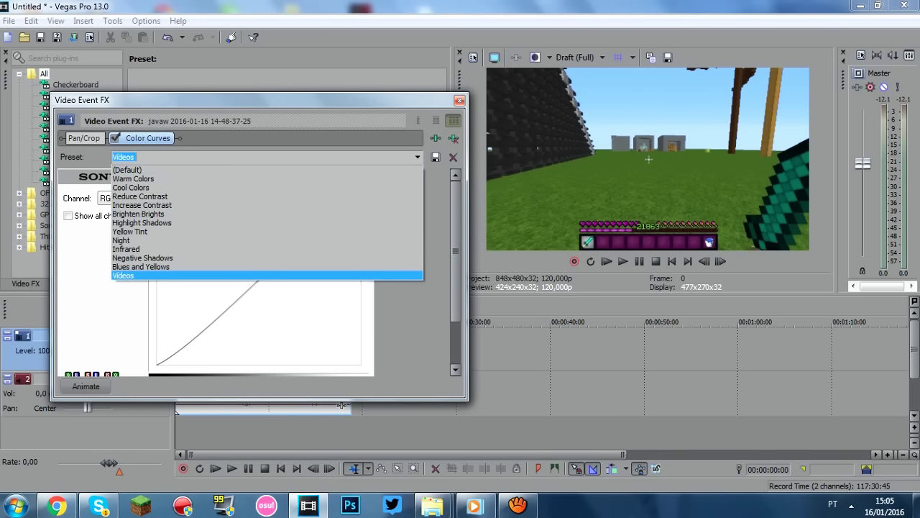
key("Up")
key("Up")
key("Up")
key("Up")
key("Up")
key("Up")
key("Up")
key("Up")
key("Up")
key("Up")
key("Up")
key("Up")
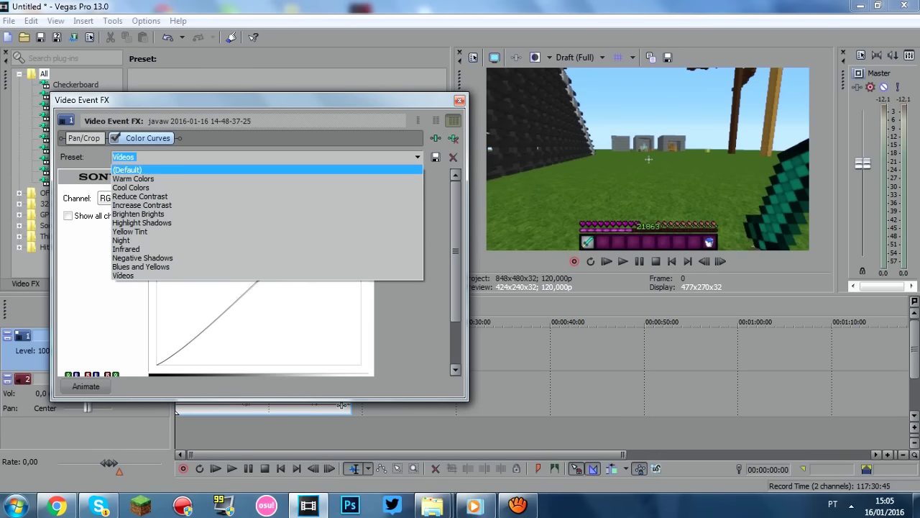
- Add the Sony Color Corrector (Secondary) effect to the video event's chain after Color Curves
left_click(436, 138)
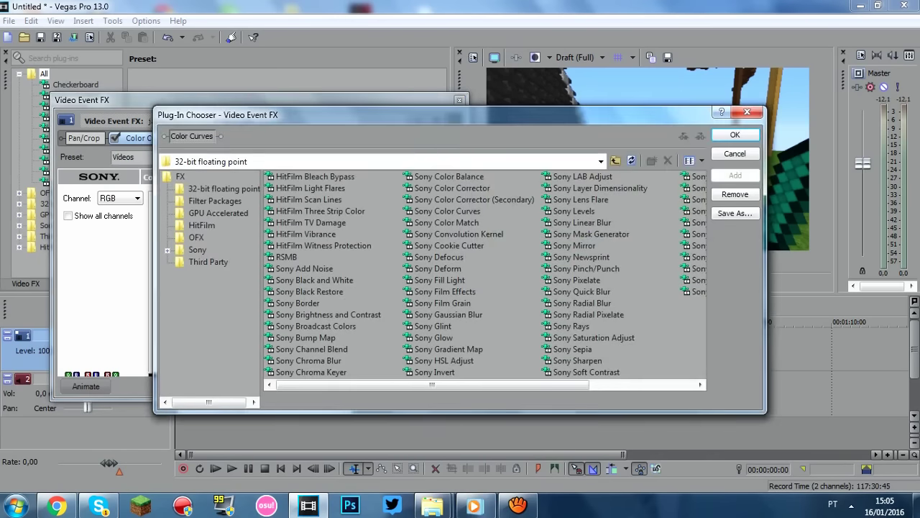
left_click(474, 200)
left_click(735, 176)
left_click(735, 135)
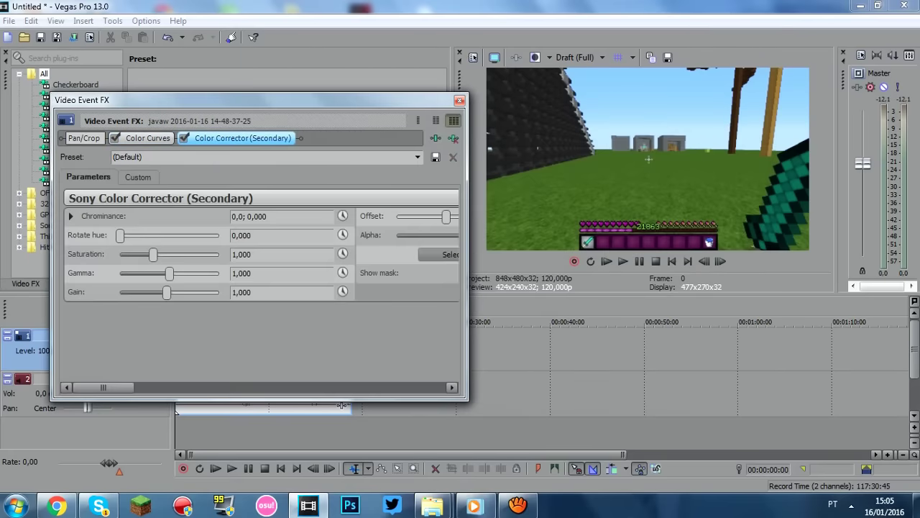
- Bypass and re-enable the Color Curves effect to compare the image, and close the video event's effects window
left_click(115, 138)
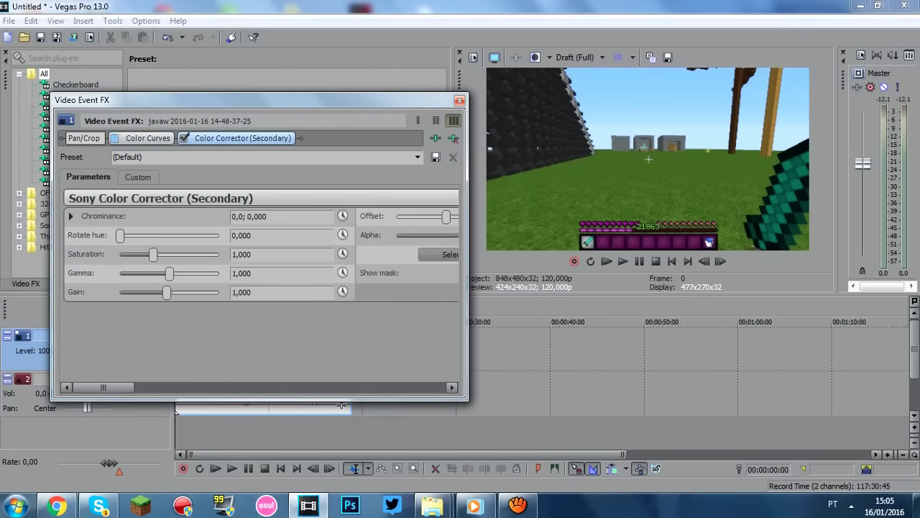
left_click(114, 138)
left_click(460, 100)
- Import a song from the Músicas folder onto a new audio track below the clip, starting at the beginning of the timeline
scroll(340, 405, "up", 3)
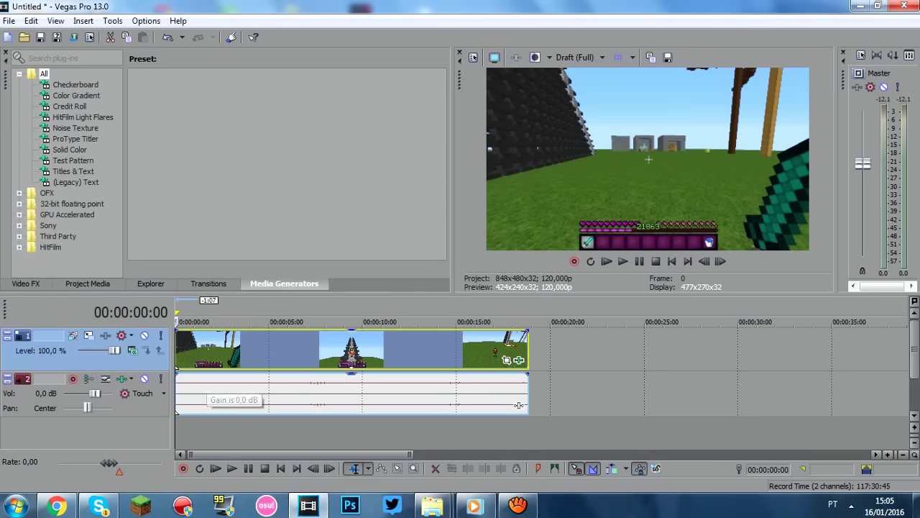
scroll(287, 405, "down", 5)
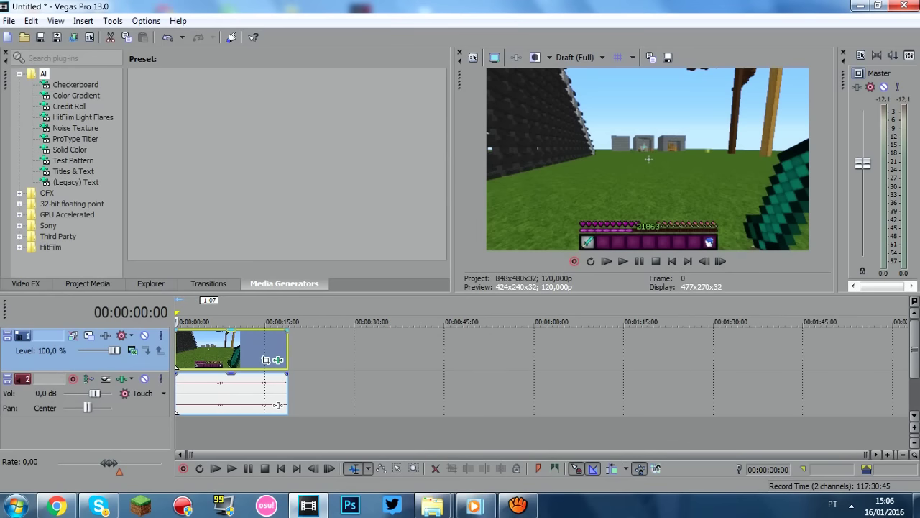
mouse_move(432, 506)
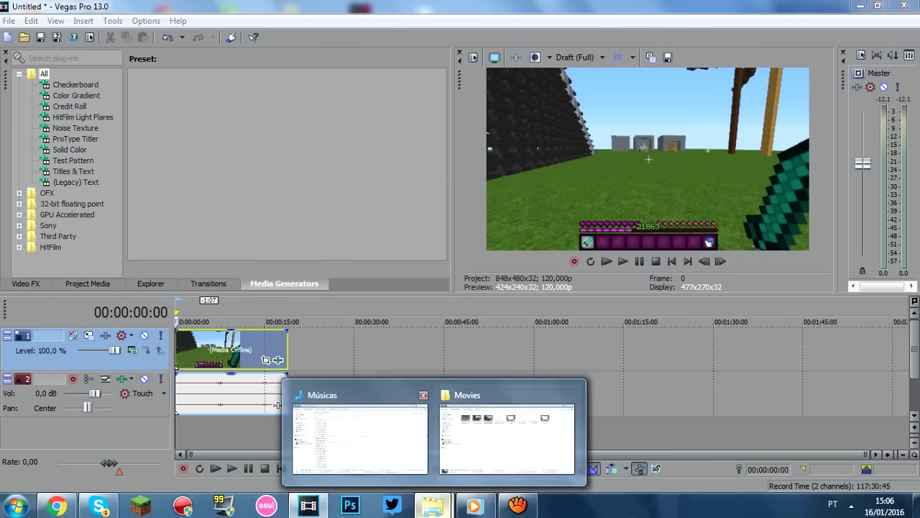
left_click(359, 437)
scroll(335, 285, "down", 1)
scroll(335, 285, "up", 4)
left_click_drag(302, 219, 181, 430)
scroll(182, 430, "down", 2)
- Move the clip's original audio event away from the video on track 2 and delete it
left_click(195, 351)
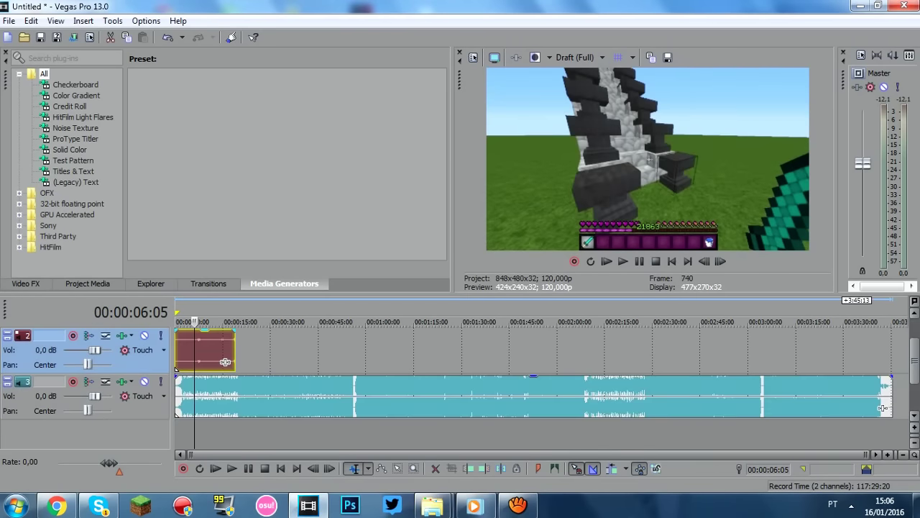
scroll(195, 351, "up", 4)
left_click_drag(342, 362, 642, 362)
left_click(581, 353)
right_click(509, 353)
left_click(539, 218)
- Play the clip with the imported song from the start and pause after a few seconds
left_click(672, 261)
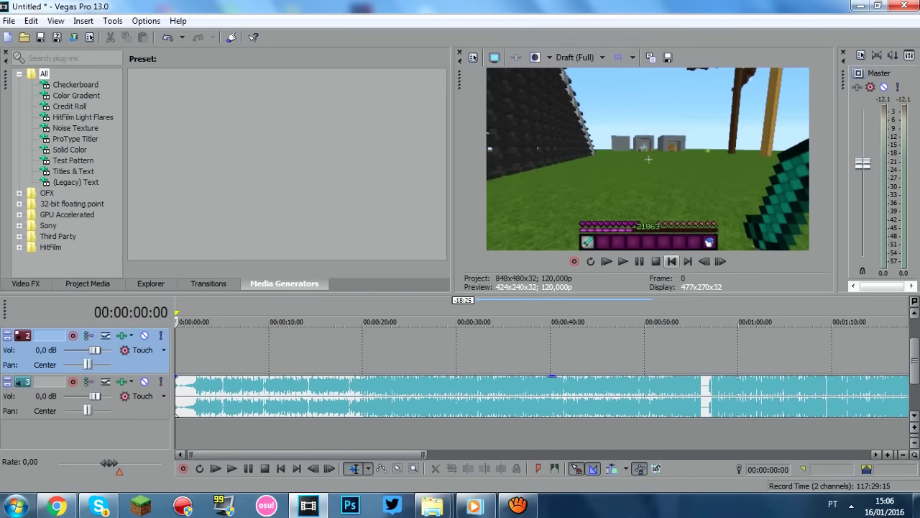
left_click_drag(914, 359, 915, 342)
left_click(623, 261)
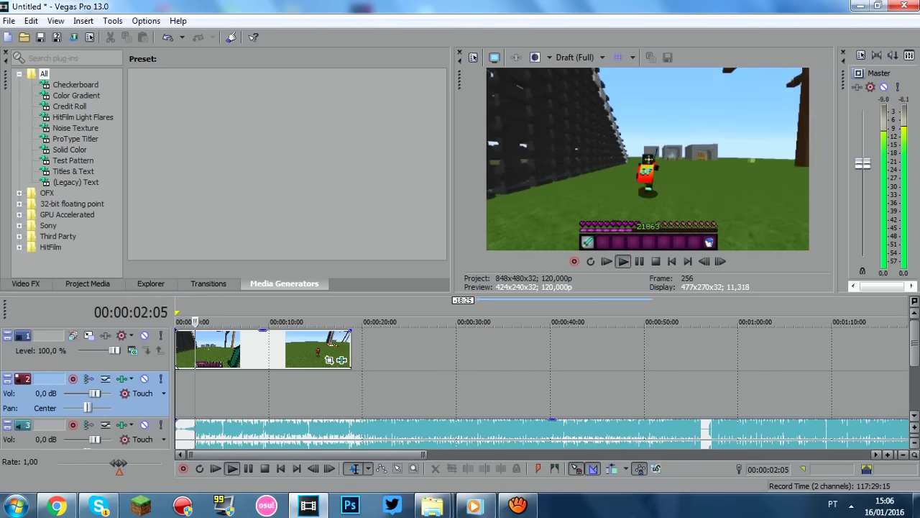
left_click(639, 262)
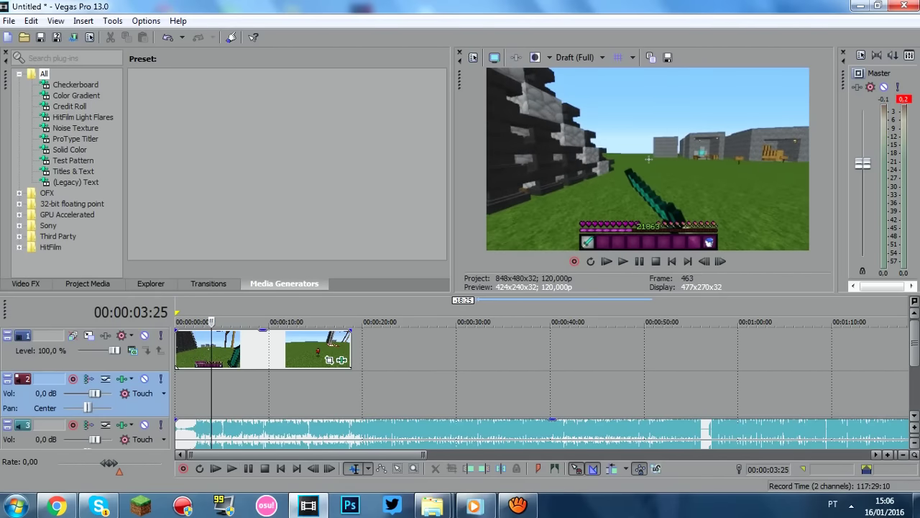
- Split the song at the end of the video event, at 00:00:18:25, and delete the remainder
left_click(352, 430)
key("s")
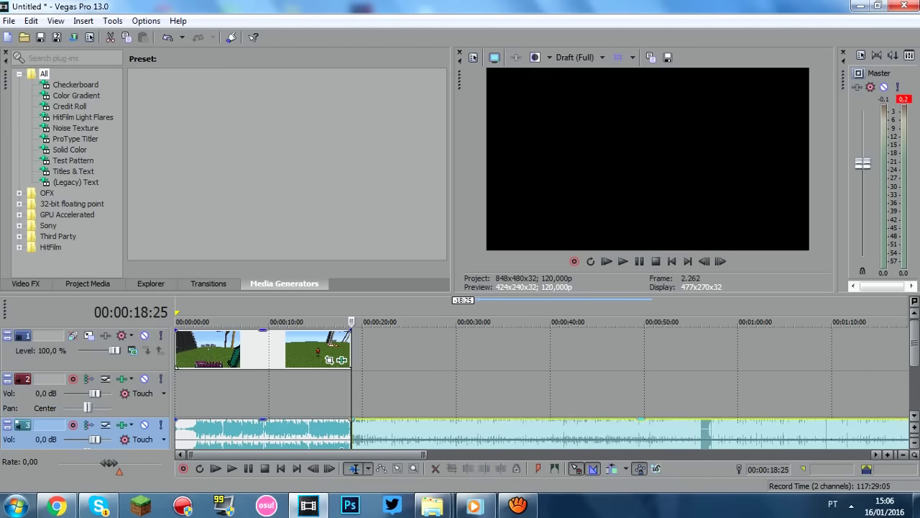
right_click(400, 430)
left_click(425, 217)
- Move the trimmed song up to the empty audio track 2 and delete the leftover track 3
left_click_drag(342, 431, 342, 405)
right_click(280, 435)
left_click(305, 328)
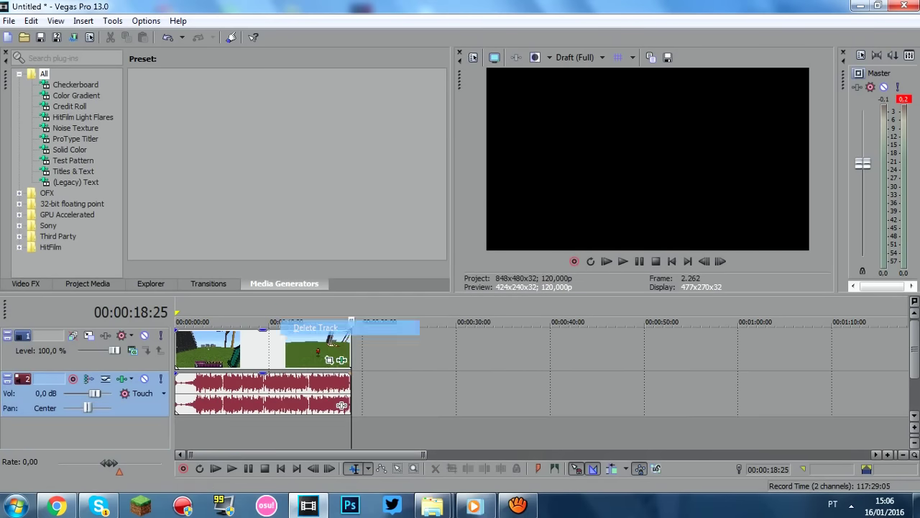
- Play the project from the start at Draft (Full) preview quality and pause after several seconds
left_click(672, 261)
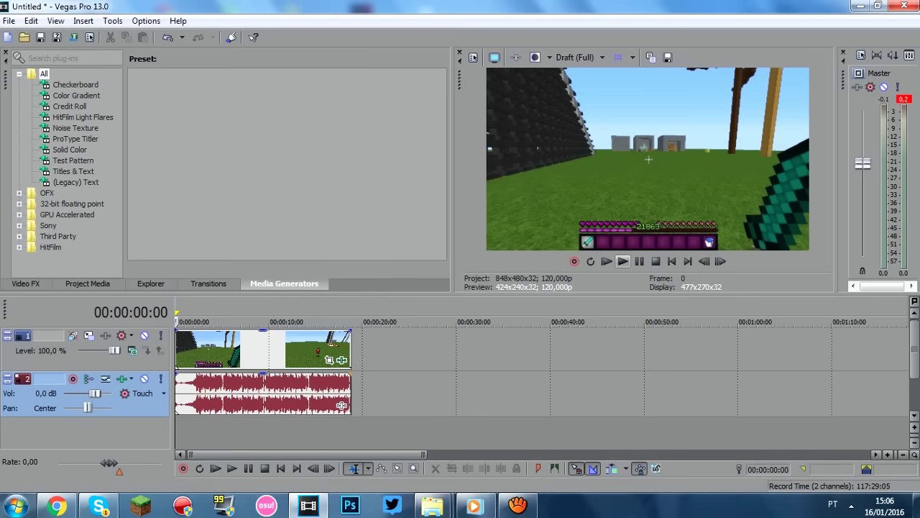
left_click(623, 261)
left_click(578, 57)
mouse_move(579, 77)
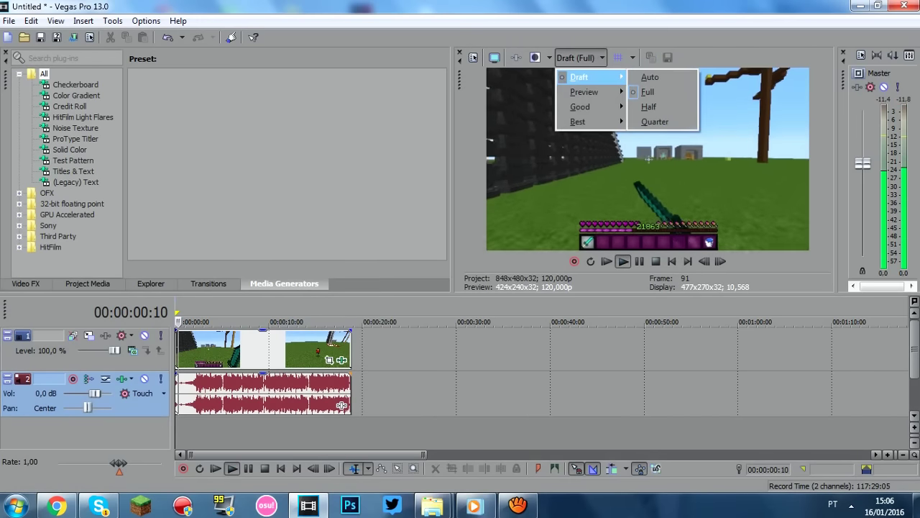
left_click(648, 92)
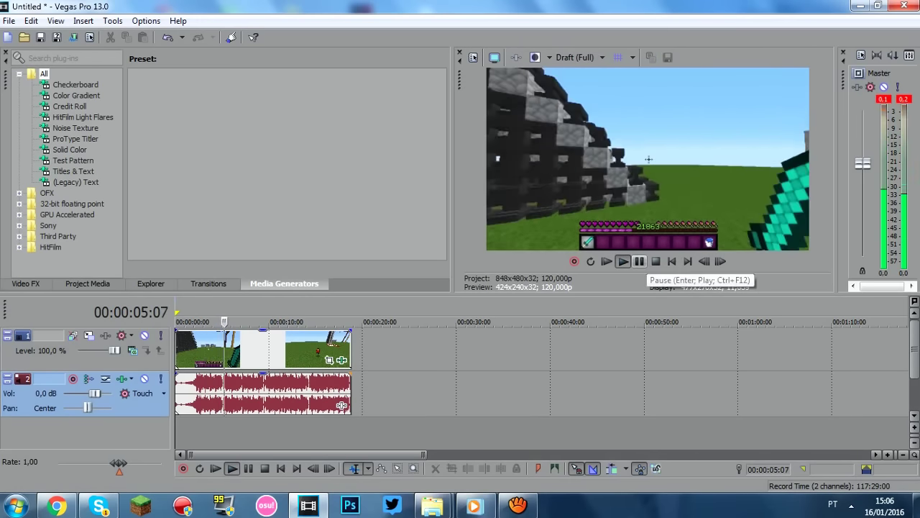
left_click(640, 261)
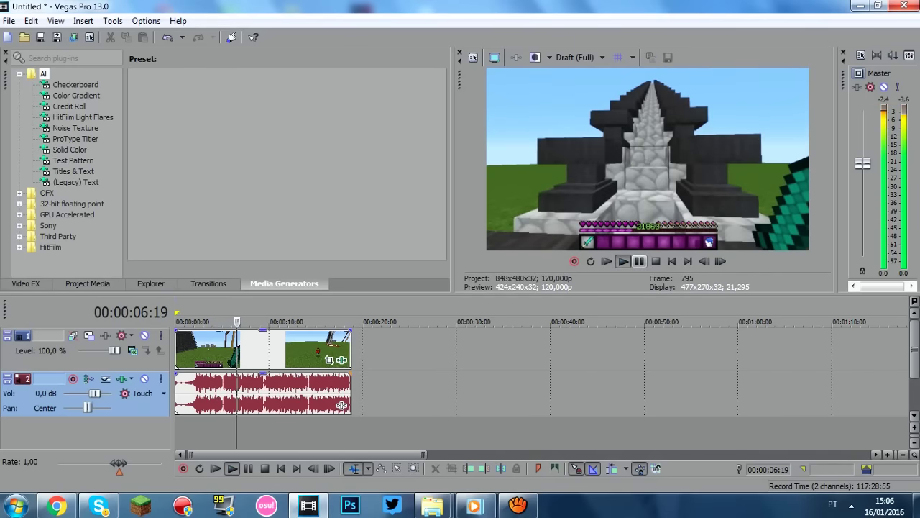
left_click(639, 261)
- Time-stretch the video event into slow motion about 27 s long, extend the song to match, and preview it from the start
scroll(494, 402, "up", 2)
scroll(493, 403, "down", 1)
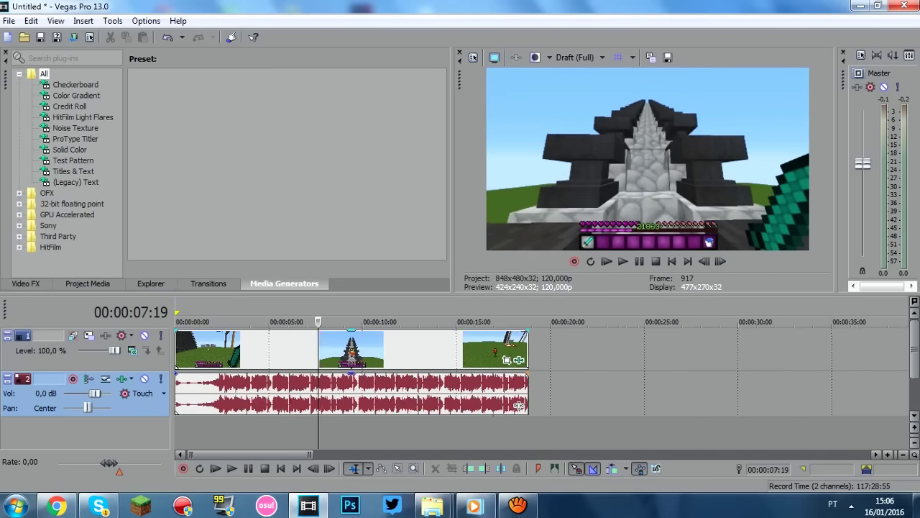
scroll(493, 403, "down", 1)
left_click(340, 352)
mouse_move(410, 345)
left_mouse_down()
mouse_move(453, 345)
mouse_move(440, 345)
left_mouse_up()
left_click(400, 406)
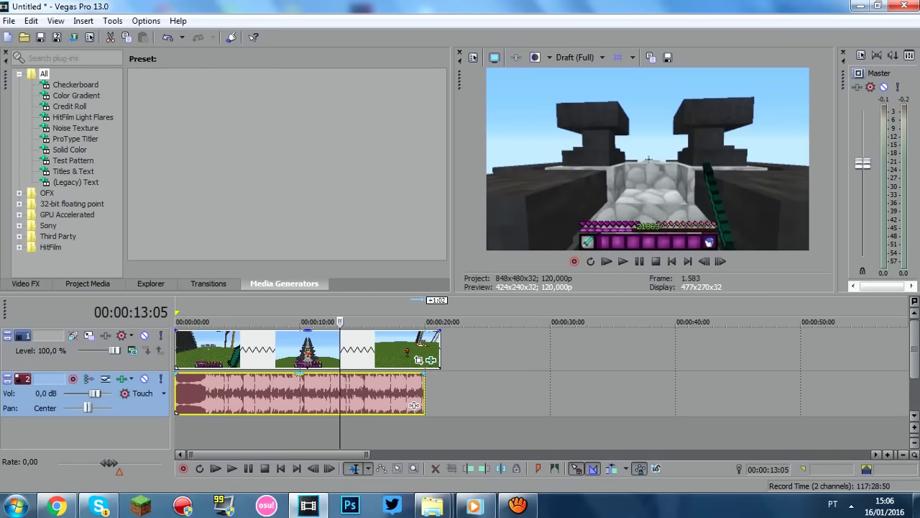
left_click_drag(440, 349, 515, 349)
left_click_drag(401, 406, 505, 406)
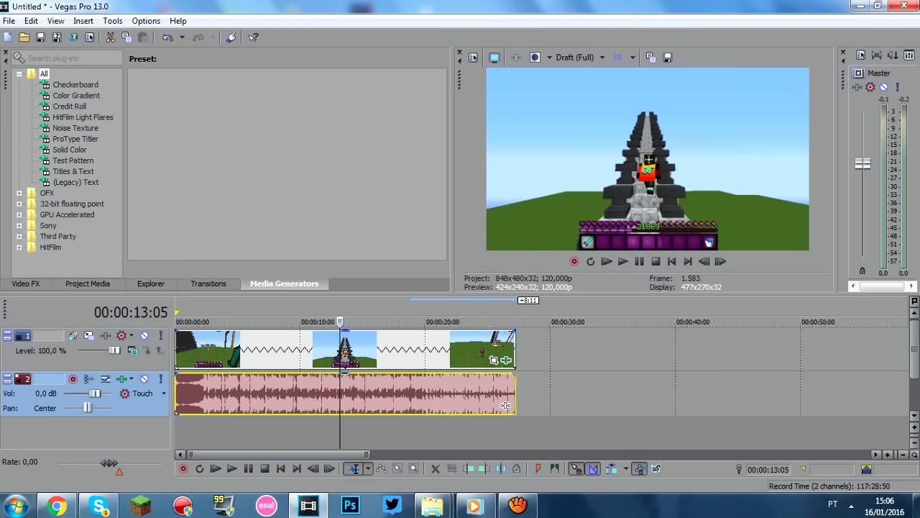
left_click(672, 261)
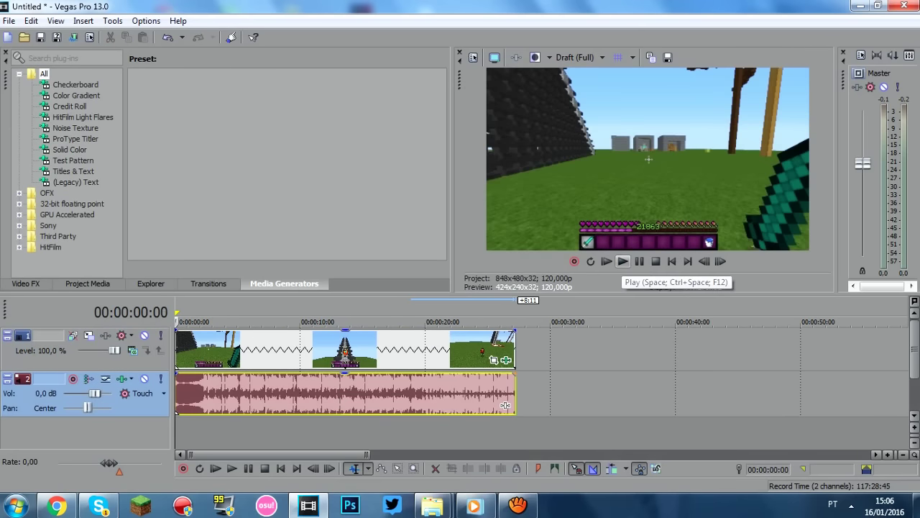
left_click(623, 261)
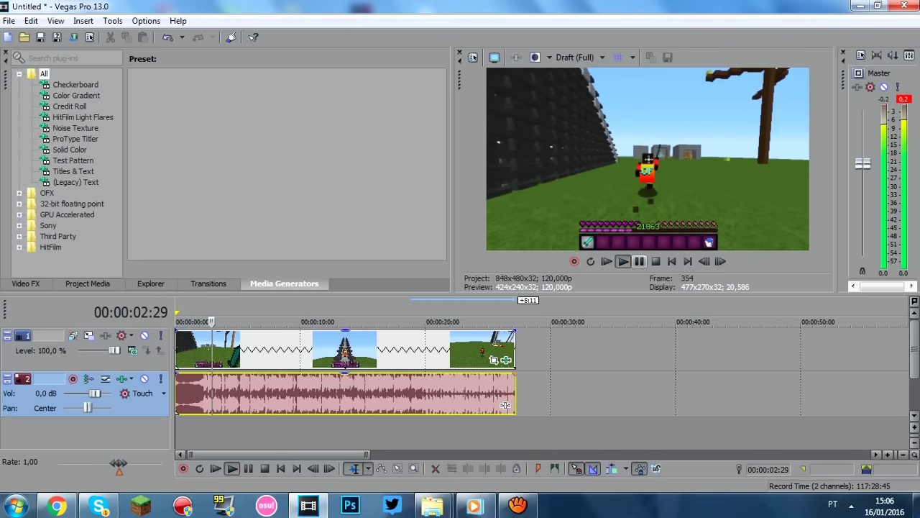
- Try compressing the video event and shortening the song to about 15 s, and return both to their normal-speed length
left_click_drag(515, 350, 363, 350)
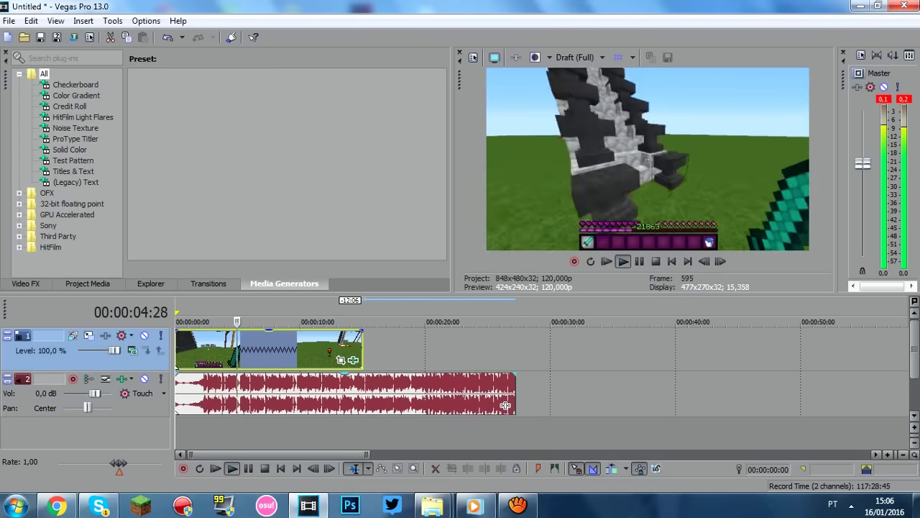
left_click_drag(505, 406, 353, 405)
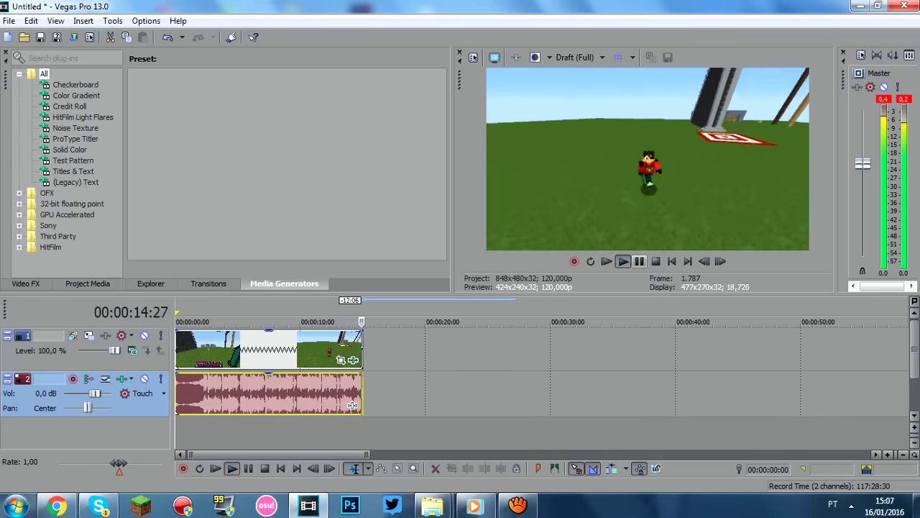
left_click_drag(353, 406, 401, 405)
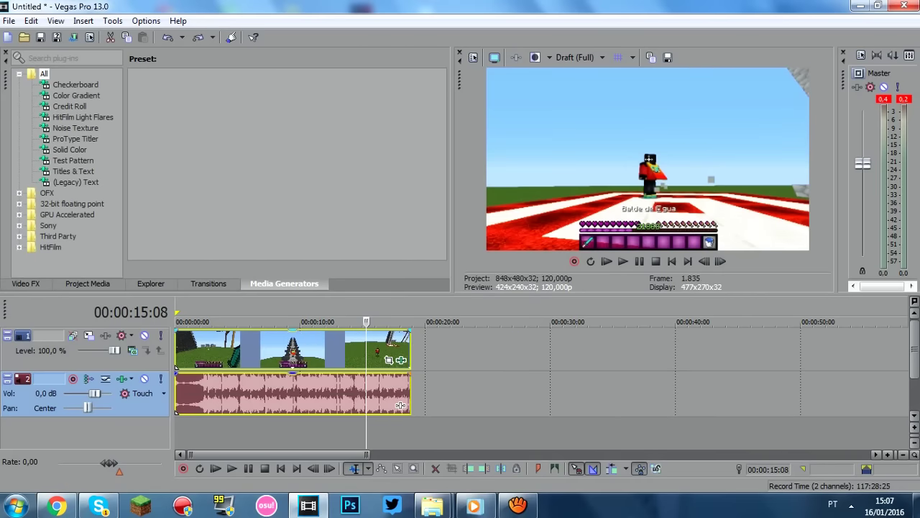
- Add a fade-in of about one frame at the start of both the video event and the song
left_click(177, 350)
scroll(178, 350, "up", 3)
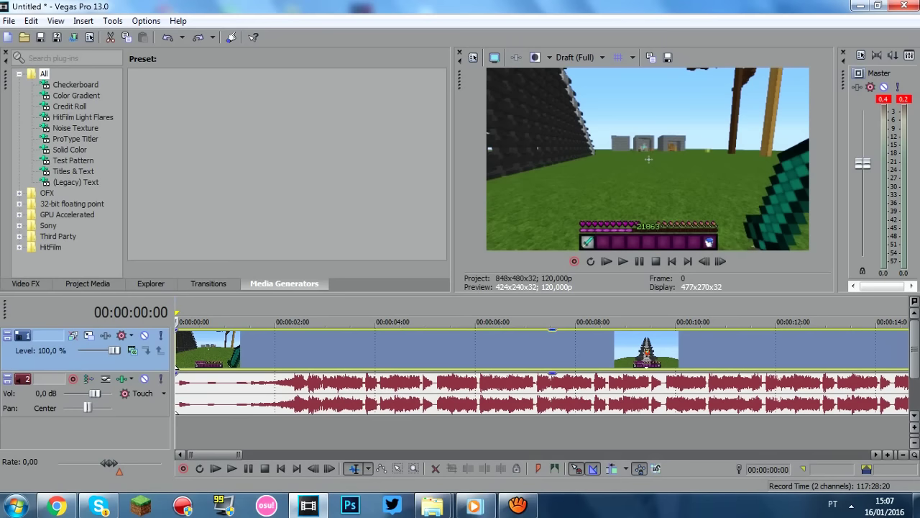
key("Up")
key("Up")
key("Up")
key("Up")
key("Up")
key("Up")
key("Up")
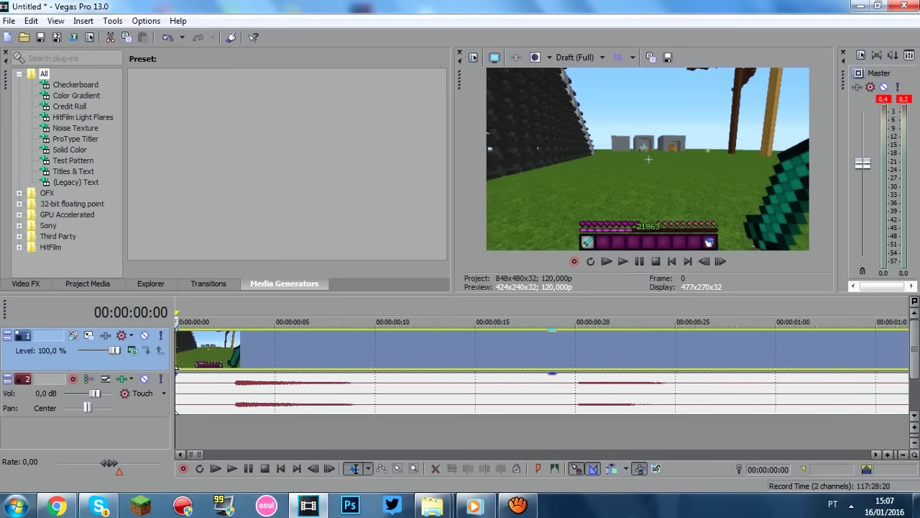
left_click_drag(179, 335, 193, 333)
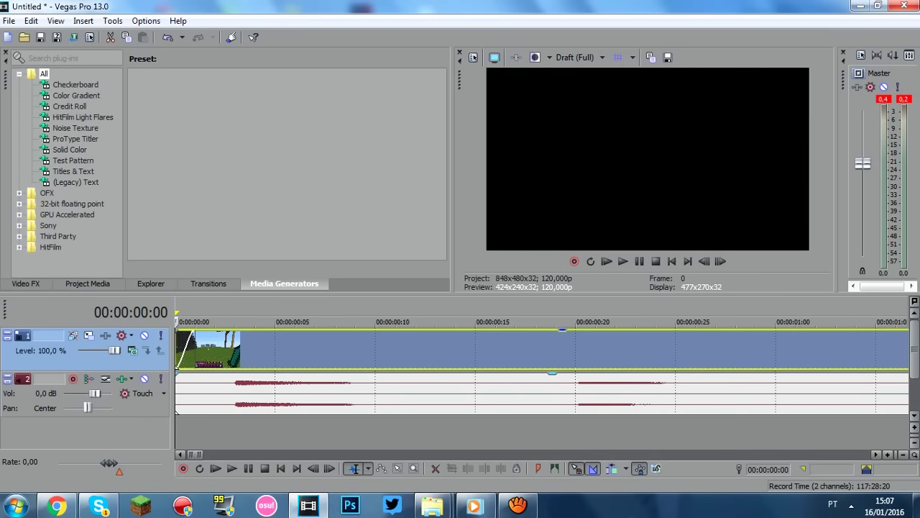
left_click_drag(178, 376, 196, 376)
- Play the opening from the start to check the fade-ins, and pause within the first second
scroll(532, 335, "down", 8)
scroll(532, 335, "up", 7)
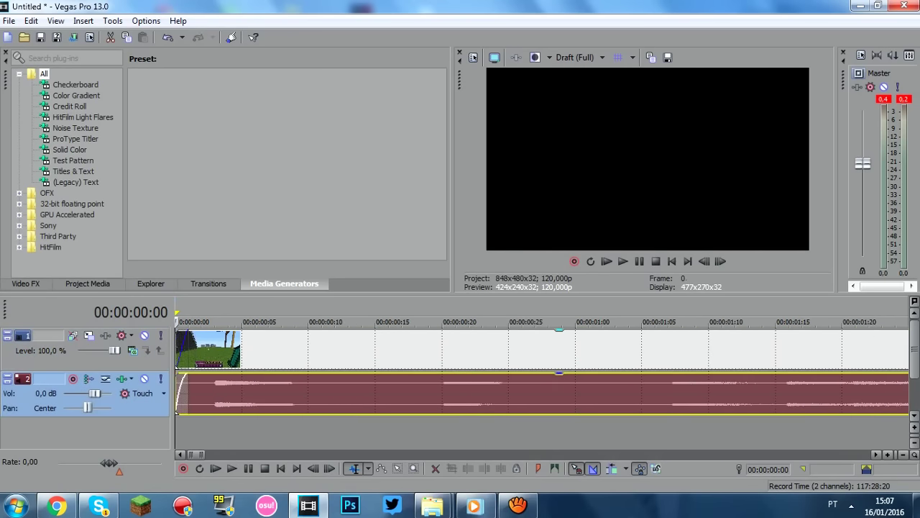
left_click(622, 261)
left_click(623, 261)
left_click(639, 261)
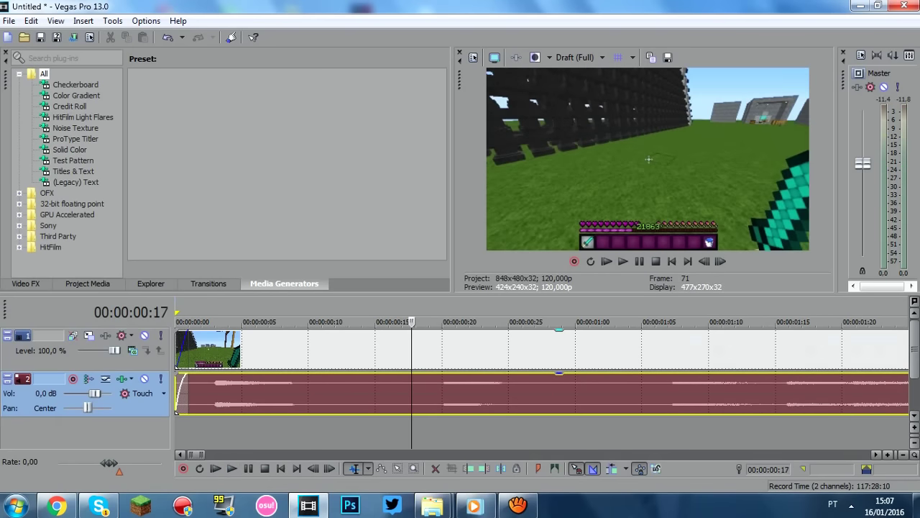
- Lengthen the fade-ins of the video event and the song to about 16 frames, and preview the opening
left_click_drag(189, 334, 393, 335)
left_click_drag(189, 385, 390, 375)
left_click(671, 261)
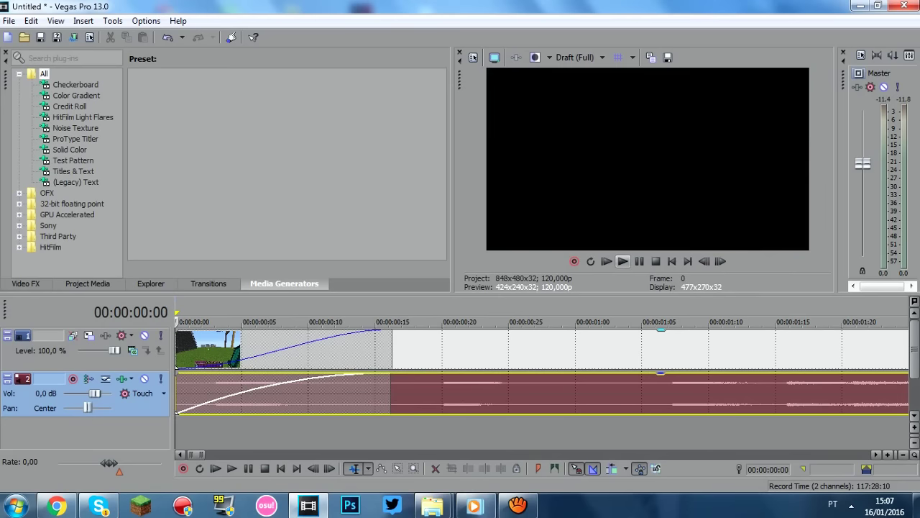
left_click(623, 261)
left_click(639, 261)
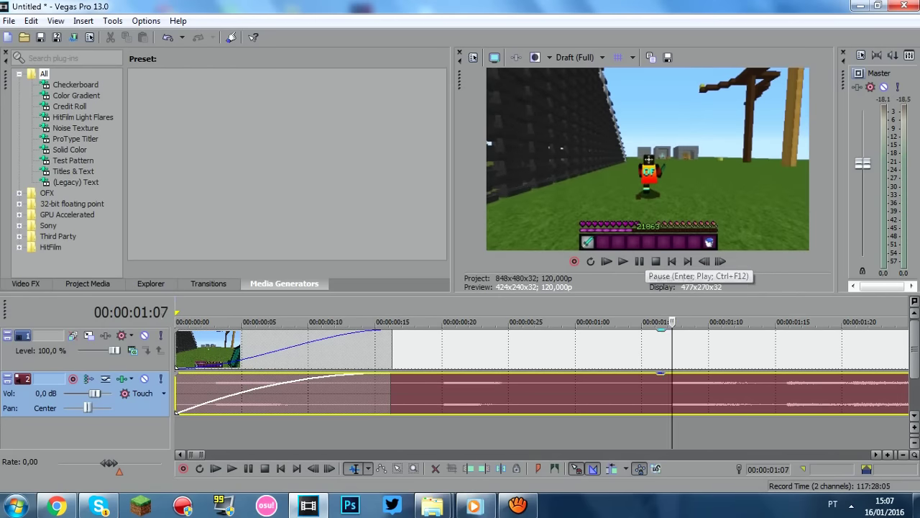
- Add a fade-out of nearly 2 s at the end of both the video event and the song, and play the ending
scroll(341, 406, "down", 5)
left_click_drag(350, 333, 334, 333)
left_click_drag(350, 374, 333, 374)
left_click(309, 351)
left_click(623, 261)
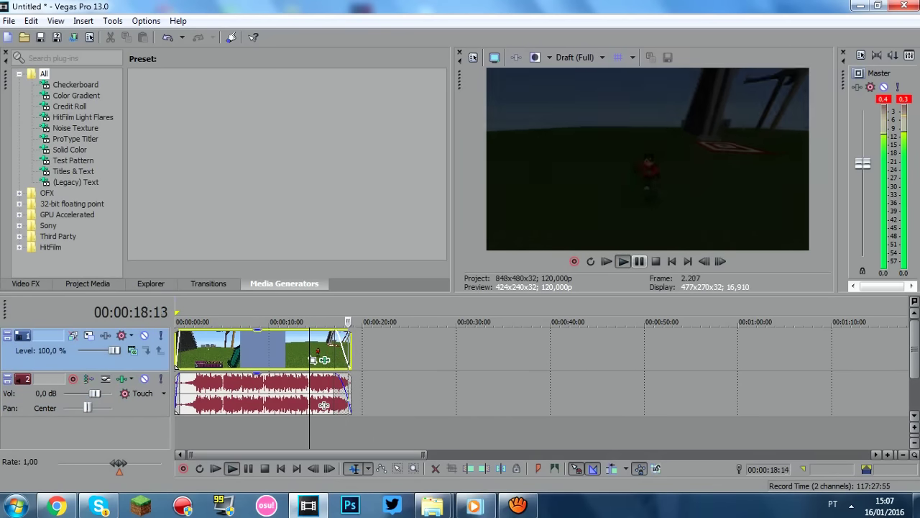
left_click(639, 261)
- Place the playhead exactly on the video's end and select the time range from there back to the project start
scroll(532, 374, "up", 2)
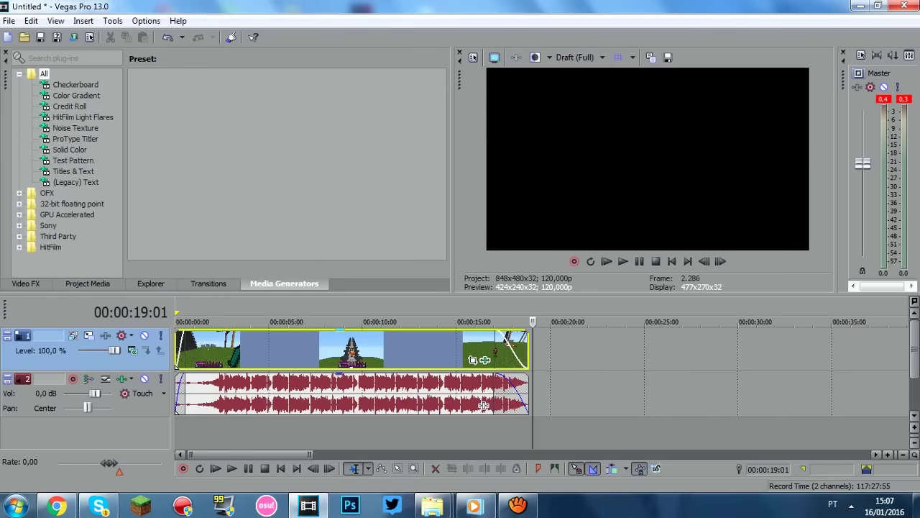
key("Left")
key("Left")
key("Left")
key("Left")
key("Left")
key("Left")
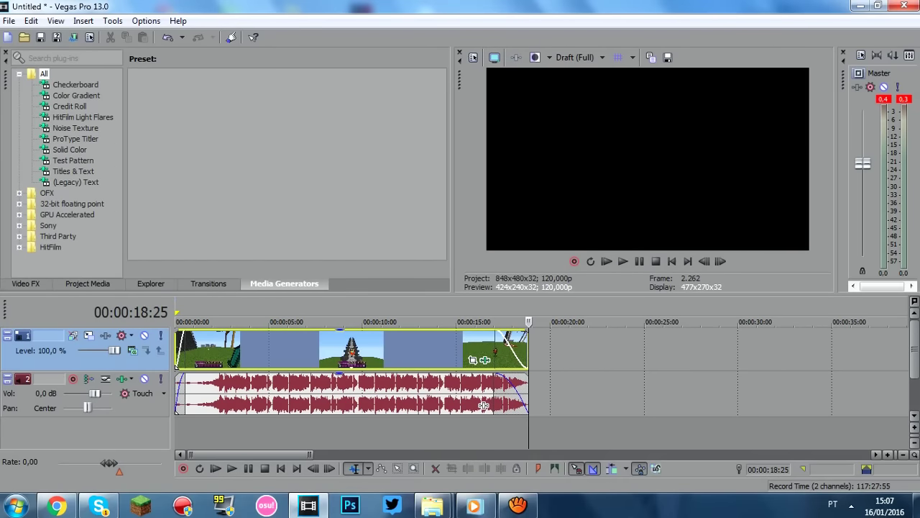
scroll(484, 405, "down", 3)
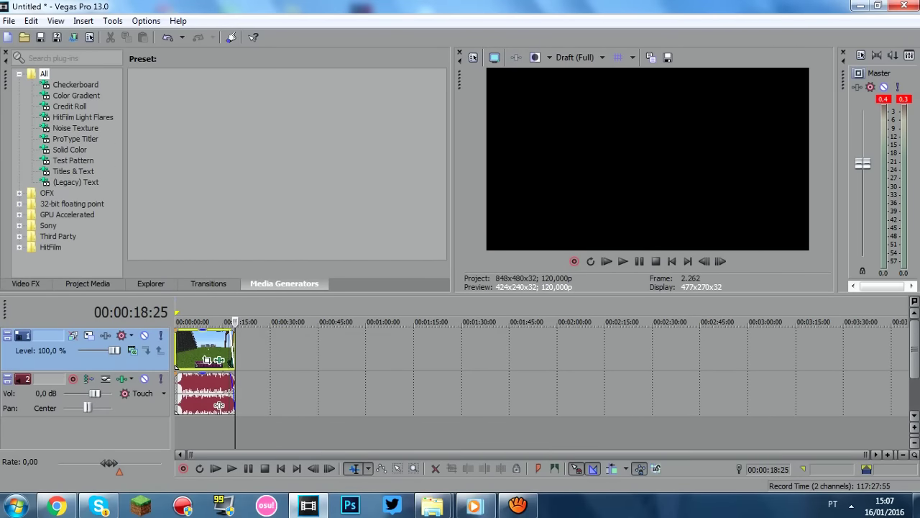
key("shift+Home")
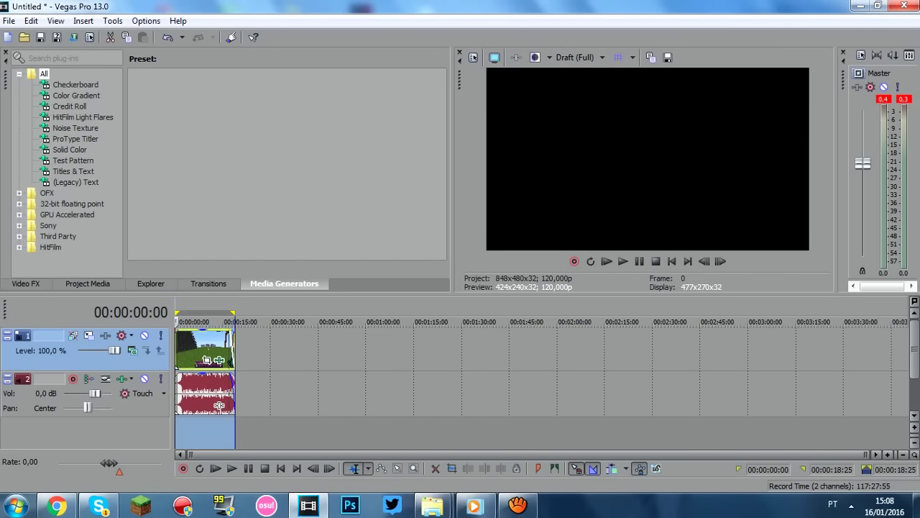
- Set the project to the HD 720-60p (1280x720) template with a frame rate of 60, and apply the project properties
left_click(473, 57)
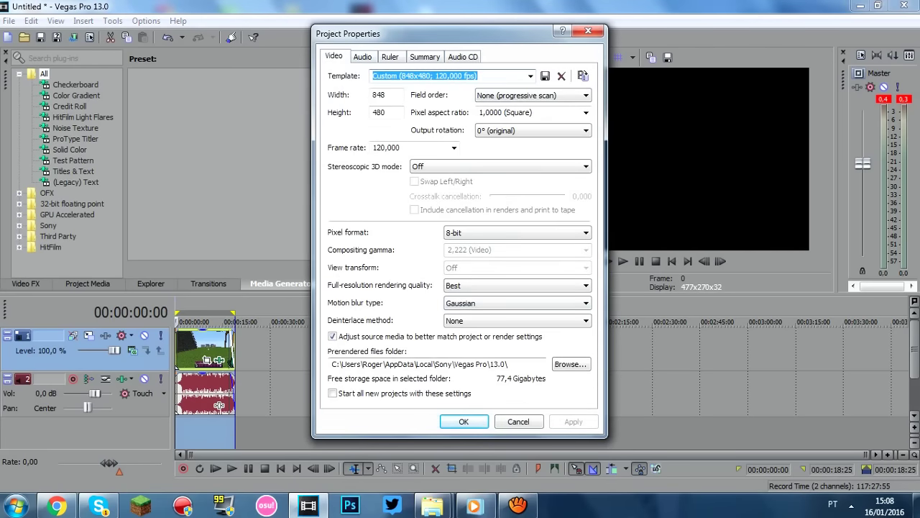
left_click(530, 76)
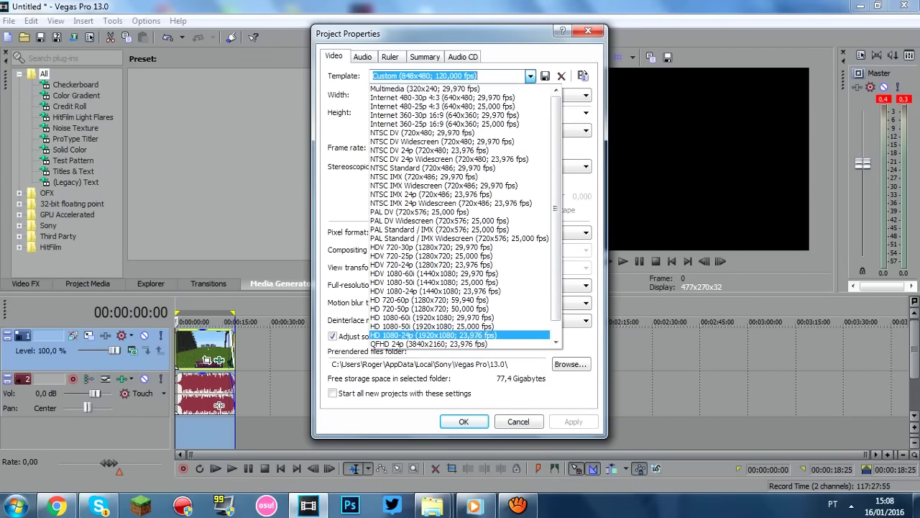
key("Up")
key("Up")
key("Up")
key("Up")
key("Up")
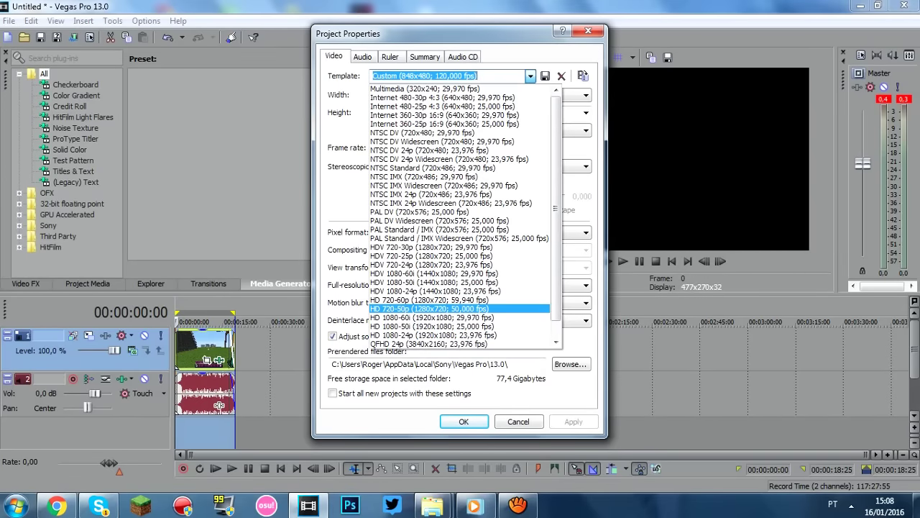
key("Return")
left_click(454, 148)
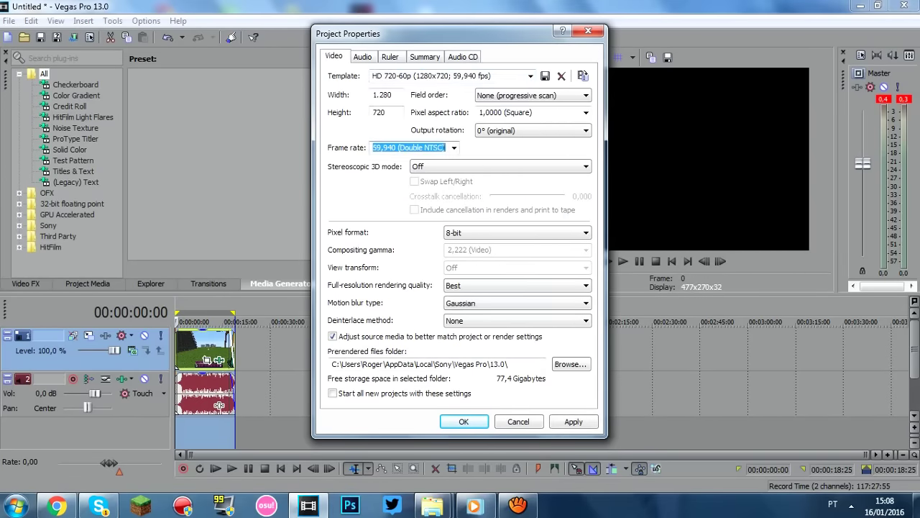
type("60")
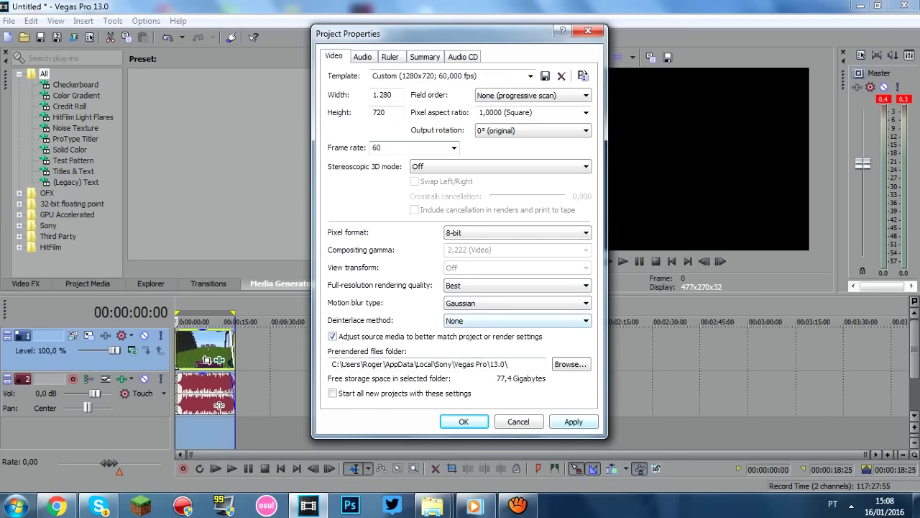
left_click(574, 422)
key("Return")
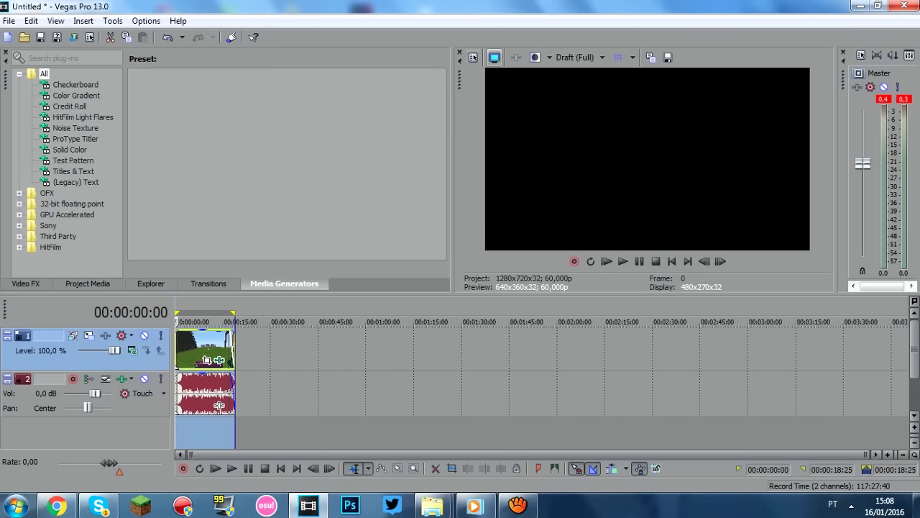
left_click(473, 58)
left_click(463, 422)
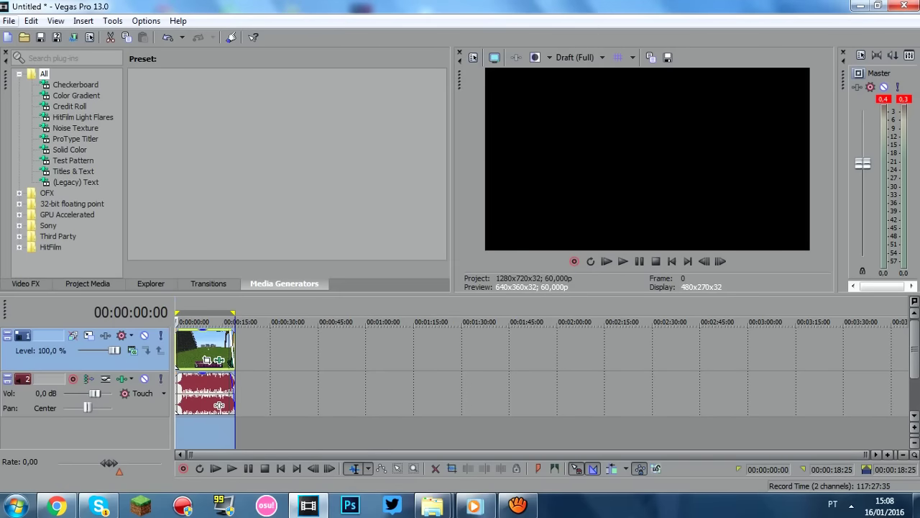
- Open the render settings and name the output file SrOGERODSAJHBDYSAGBD
left_click(8, 21)
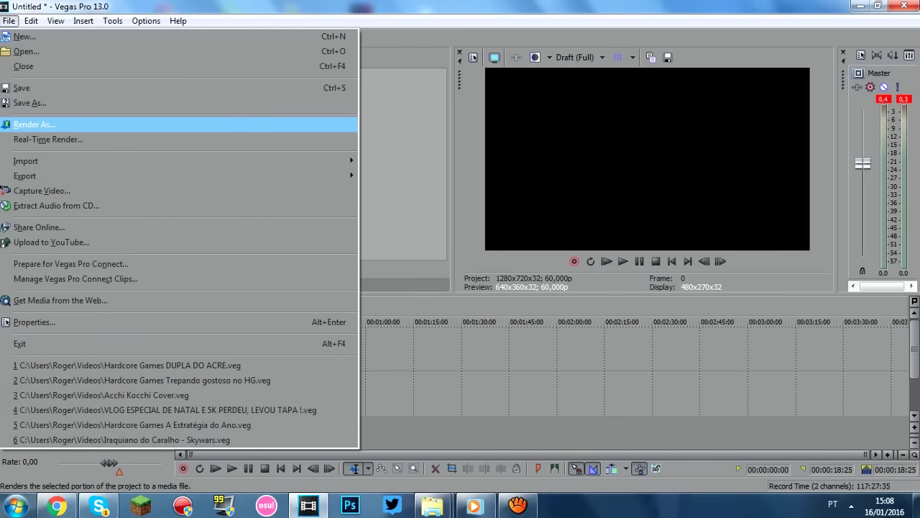
left_click(35, 125)
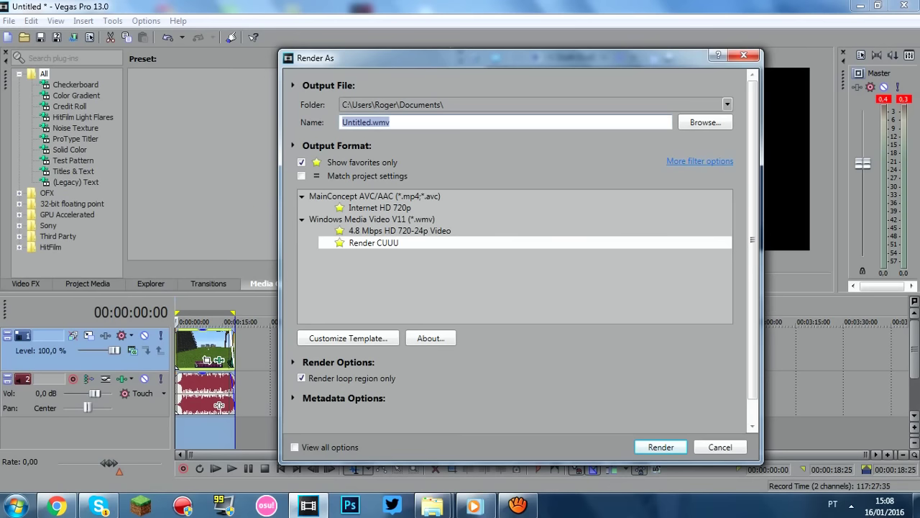
type("SrOGERODSAJHBDYSAGBD")
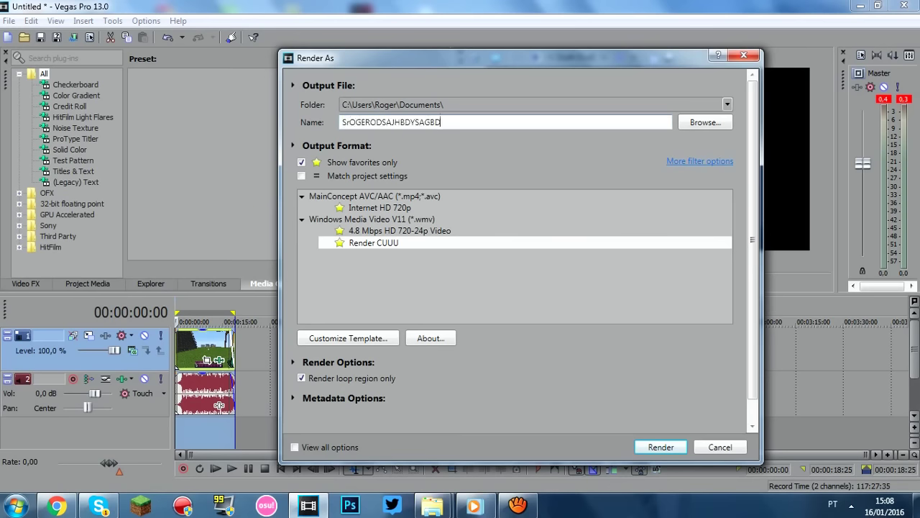
- Browse all Windows Media Video V11 templates, select Render CUUU, show only favorites again, and close the render settings without rendering
left_click(301, 162)
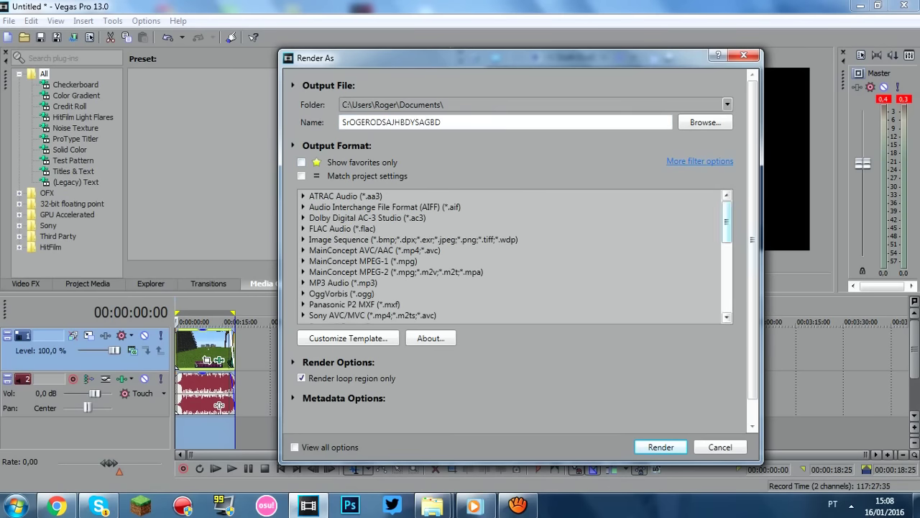
left_click_drag(727, 222, 727, 281)
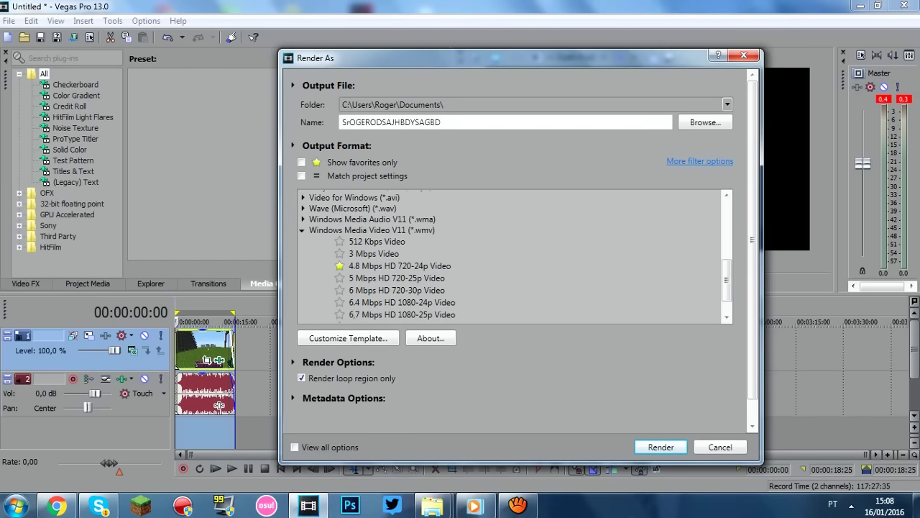
left_click_drag(727, 281, 726, 291)
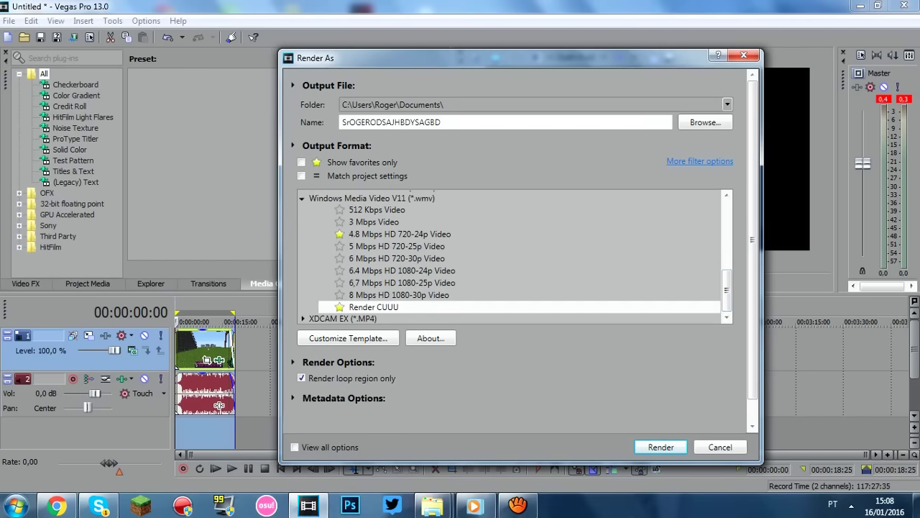
left_click(400, 235)
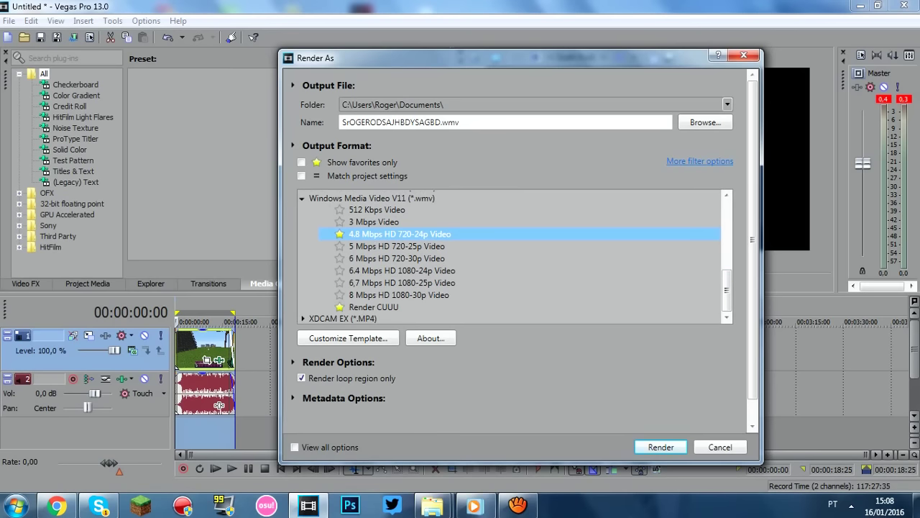
left_click(400, 258)
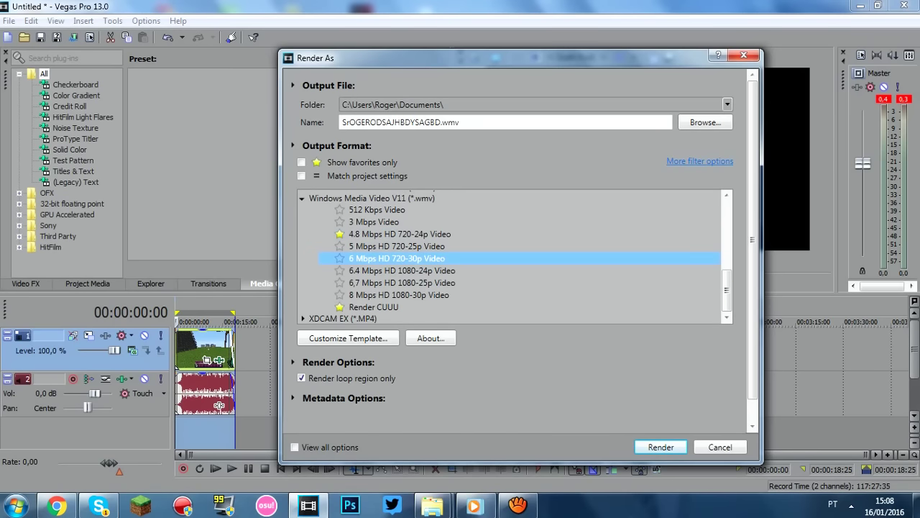
left_click(374, 307)
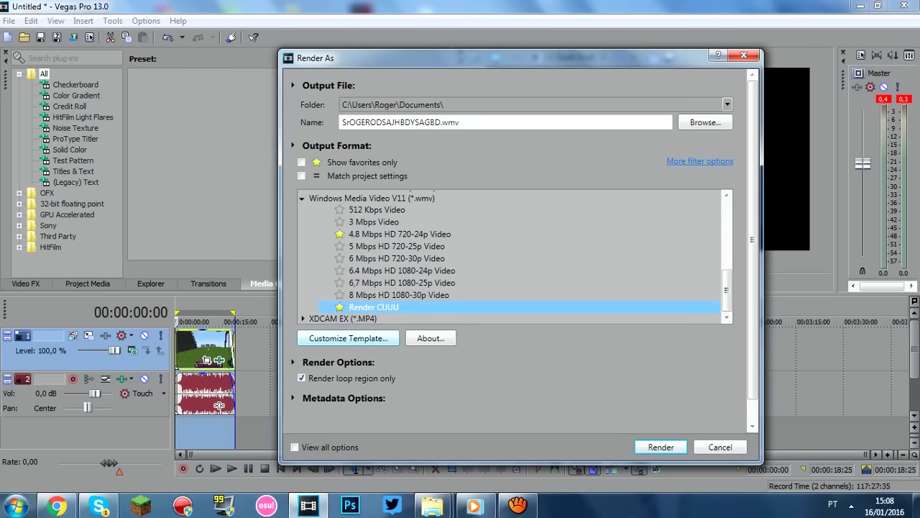
left_click(301, 161)
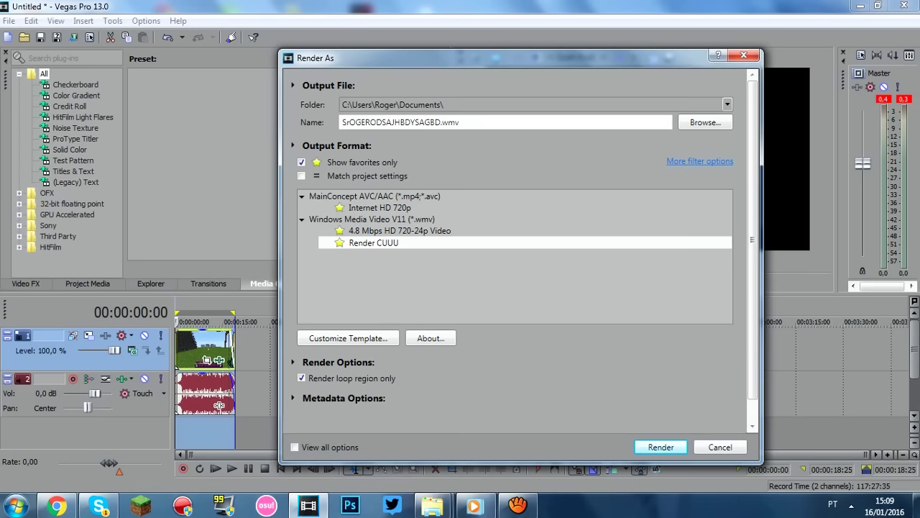
left_click(720, 447)
- Delete the video event and the song from the timeline
right_click(198, 350)
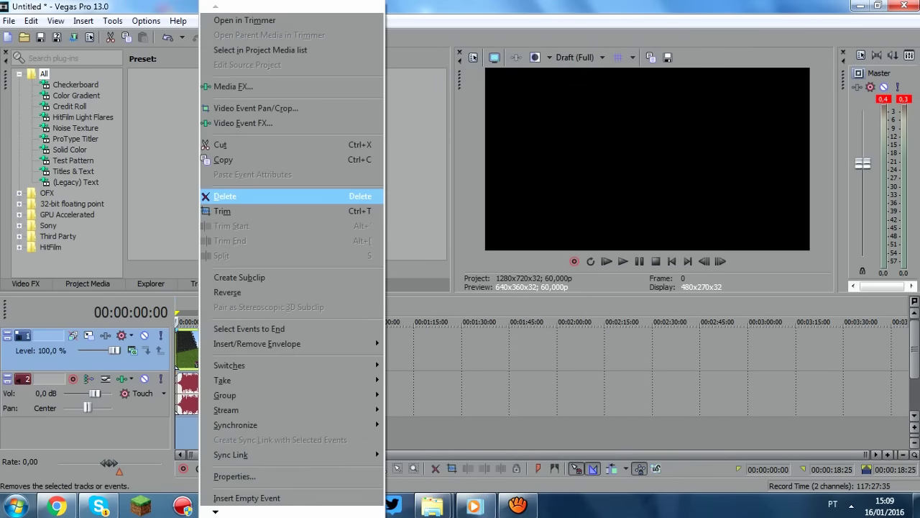
left_click(229, 197)
right_click(203, 391)
left_click(237, 193)
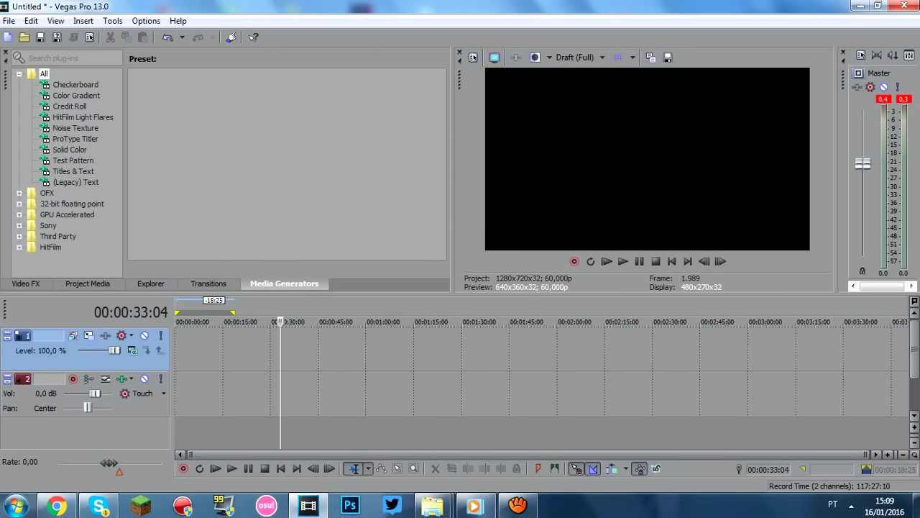
- Remove both empty tracks from the project and return the playhead to the start
right_click(161, 357)
left_click(208, 201)
right_click(144, 363)
left_click(209, 122)
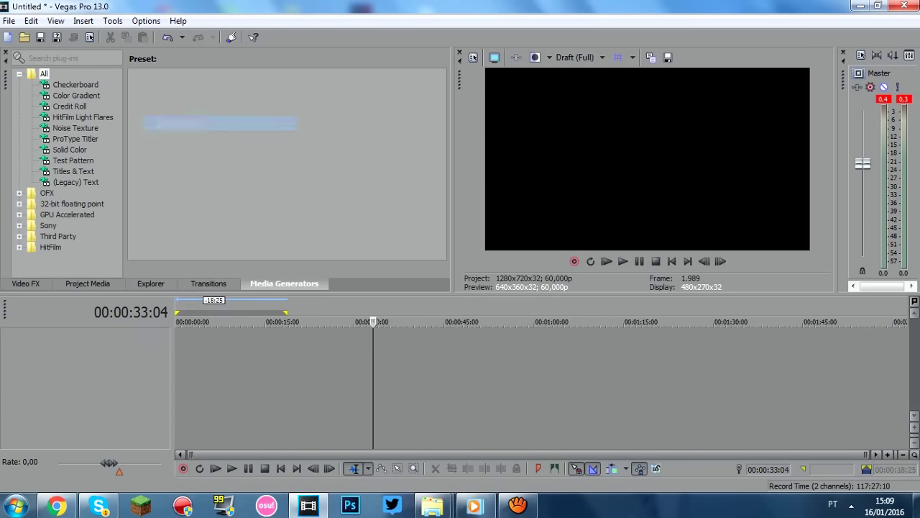
left_click(672, 261)
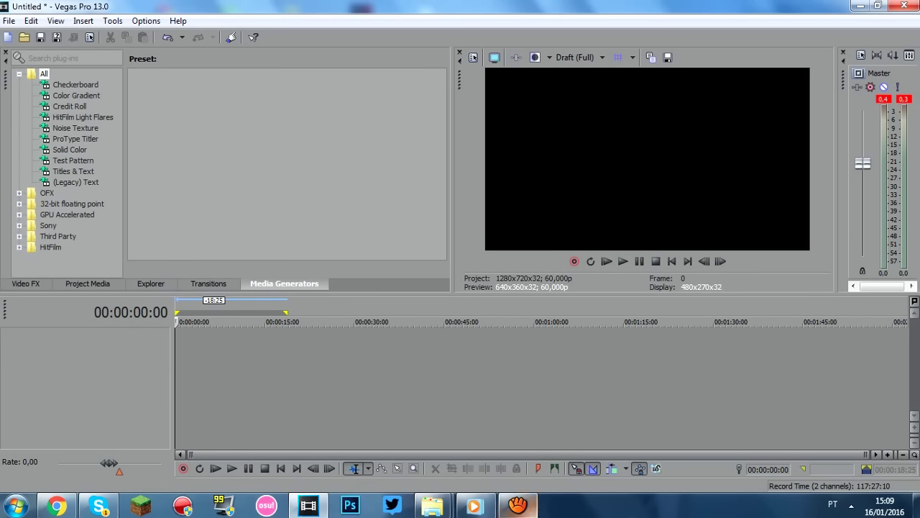
- Switch to Minecraft and open the single-player world Dicas de HG
left_click(518, 506)
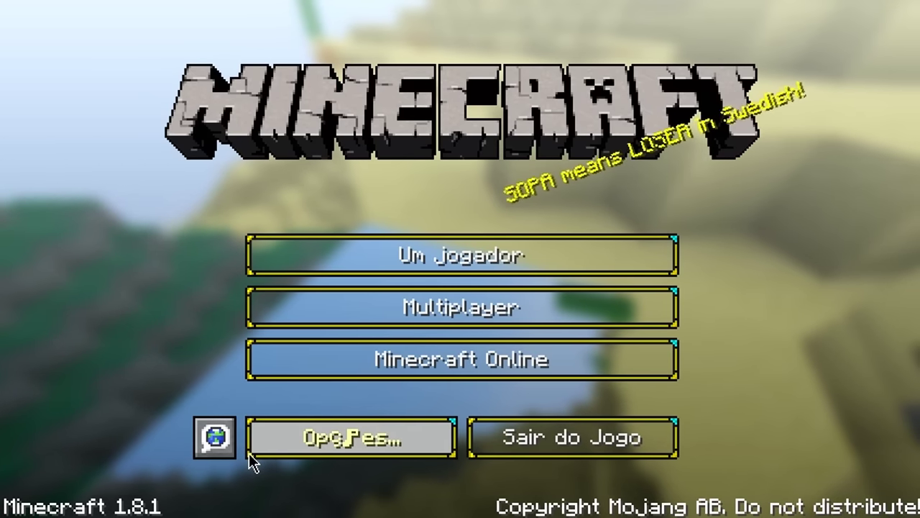
left_click(344, 265)
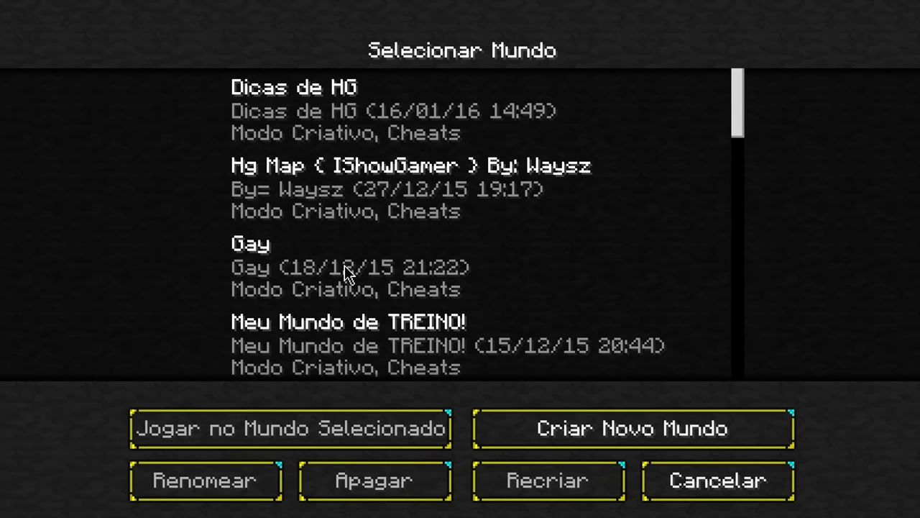
double_click(421, 108)
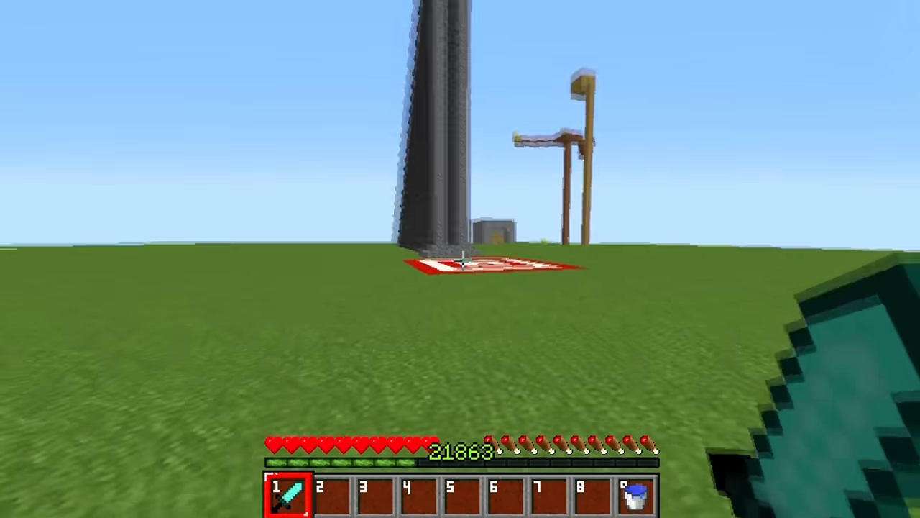
key("F5")
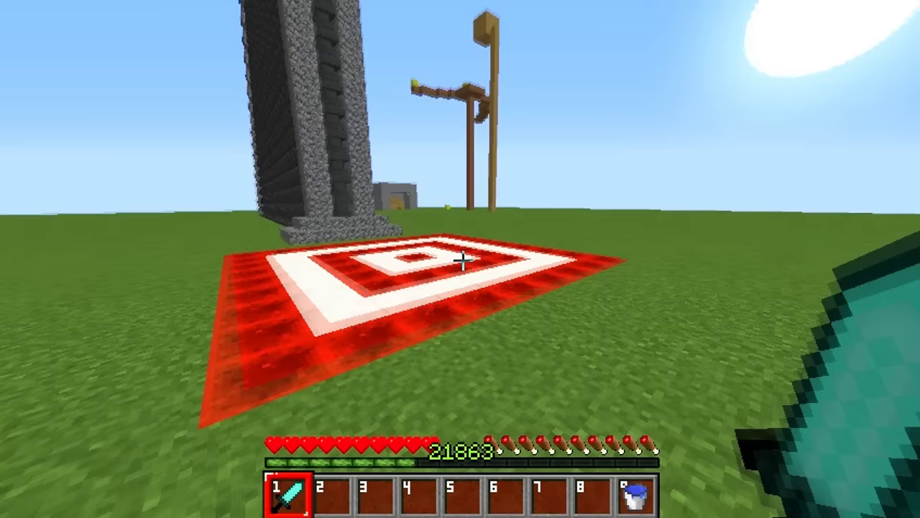
key("w")
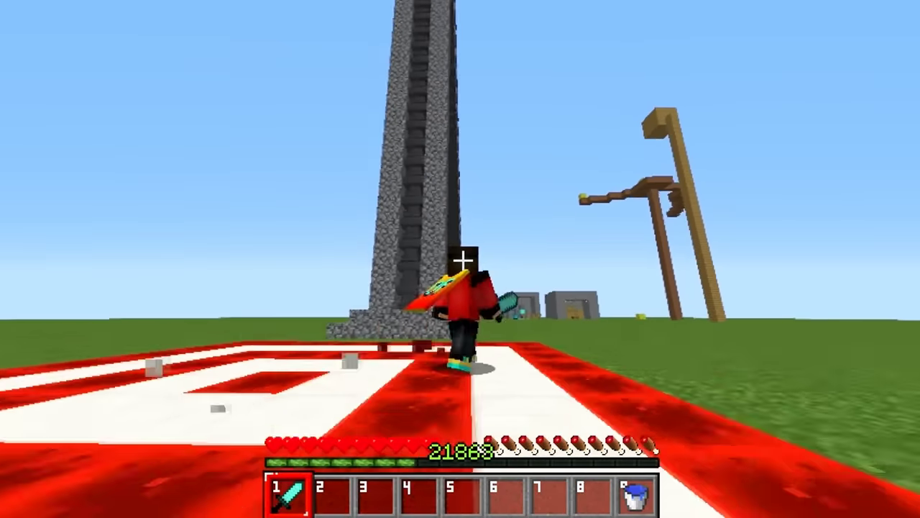
key("w")
key("e")
key("e")
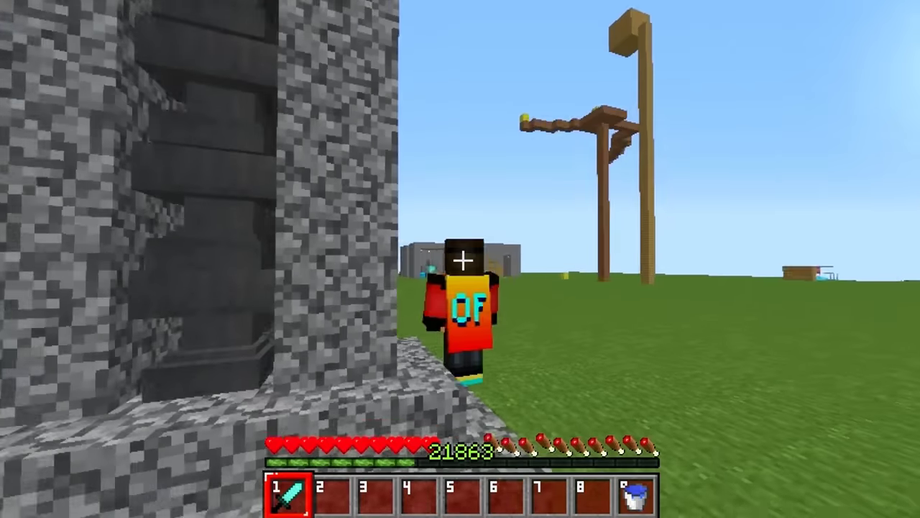
key("F6")
key("Escape")
key("F5")
key("F5")
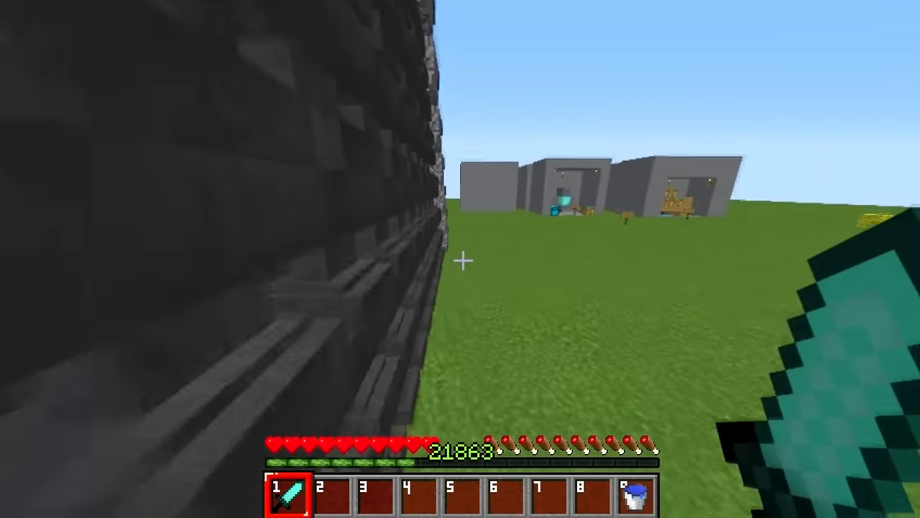
key("F5")
key("F5")
key("F5")
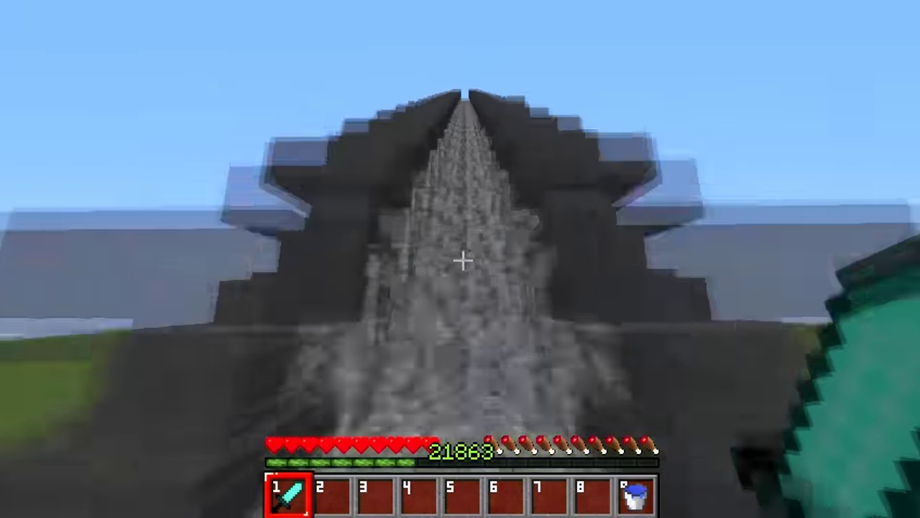
key("F5")
key("F5")
key("F5")
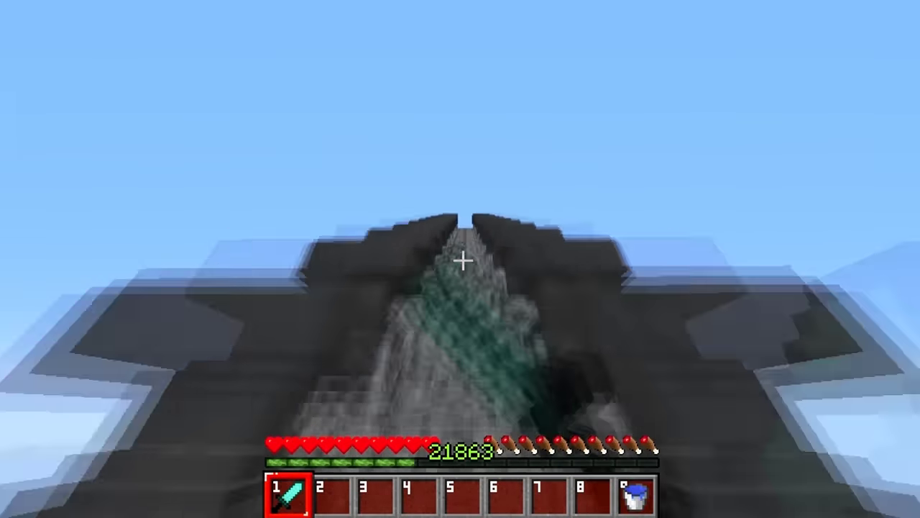
key("F5")
key("F5")
key("F5")
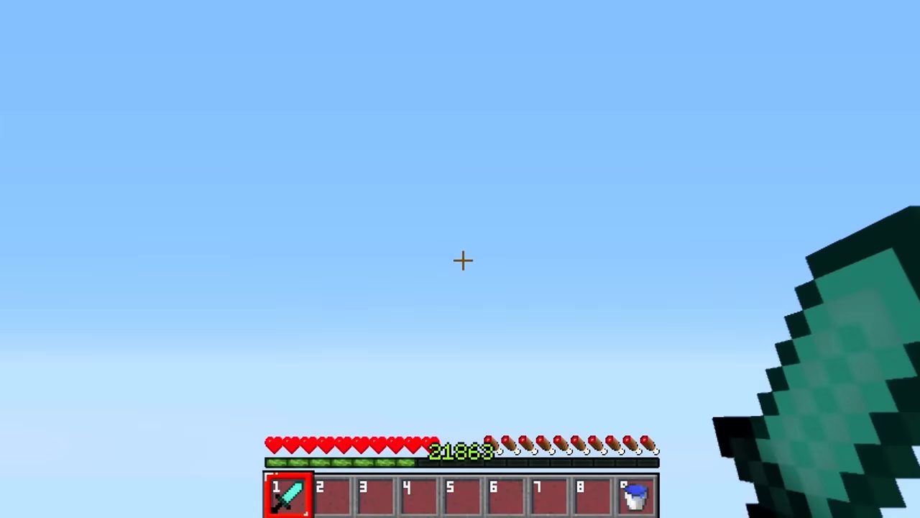
key("9")
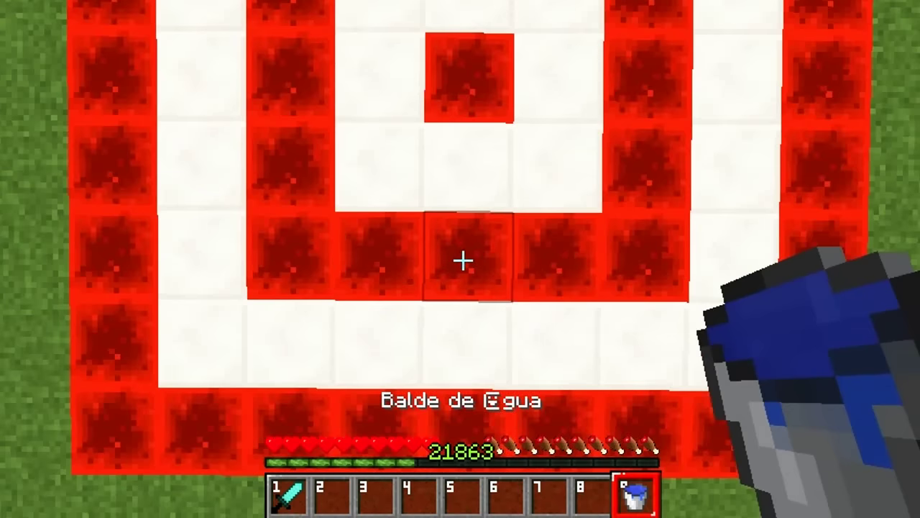
right_click(463, 261)
right_click(463, 260)
scroll(463, 260, "down", 5)
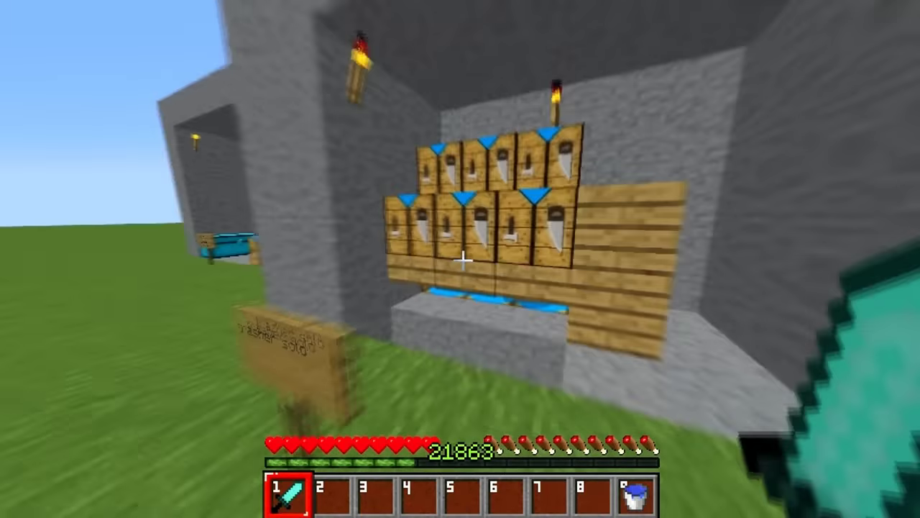
key("w")
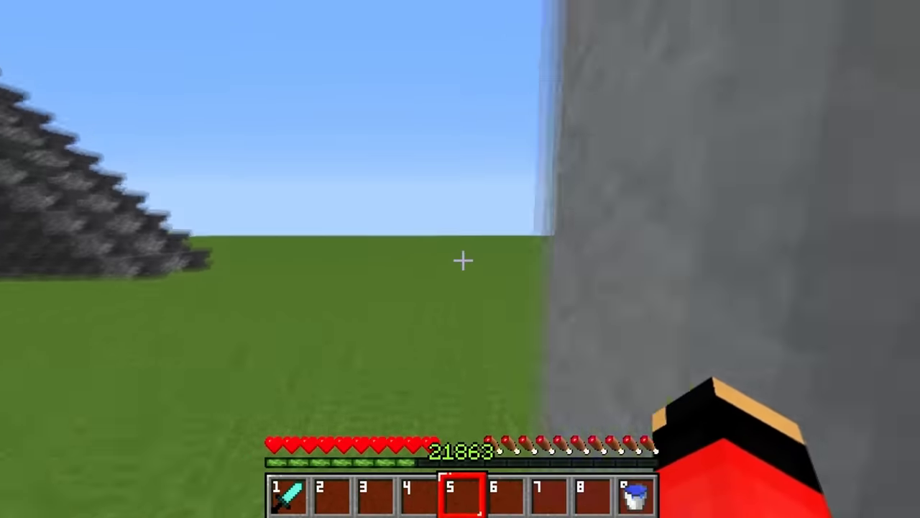
key("1")
key("F5")
key("F5")
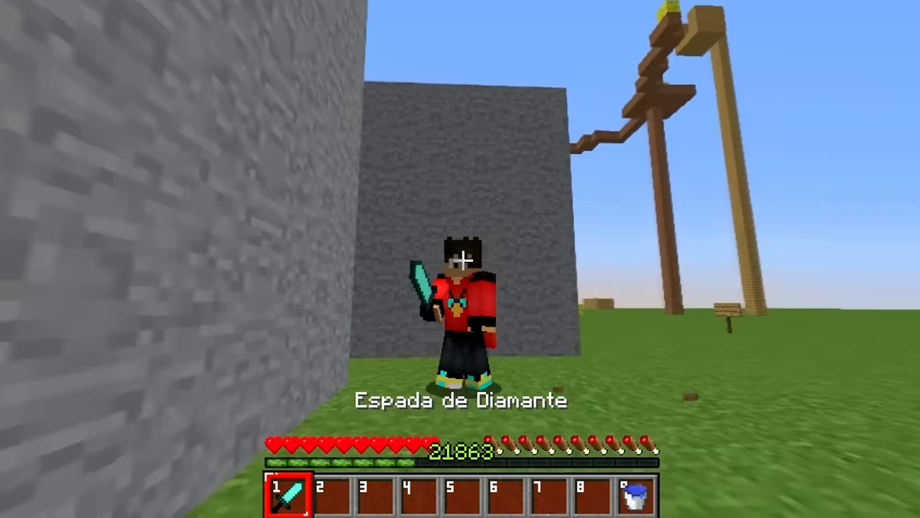
key("w")
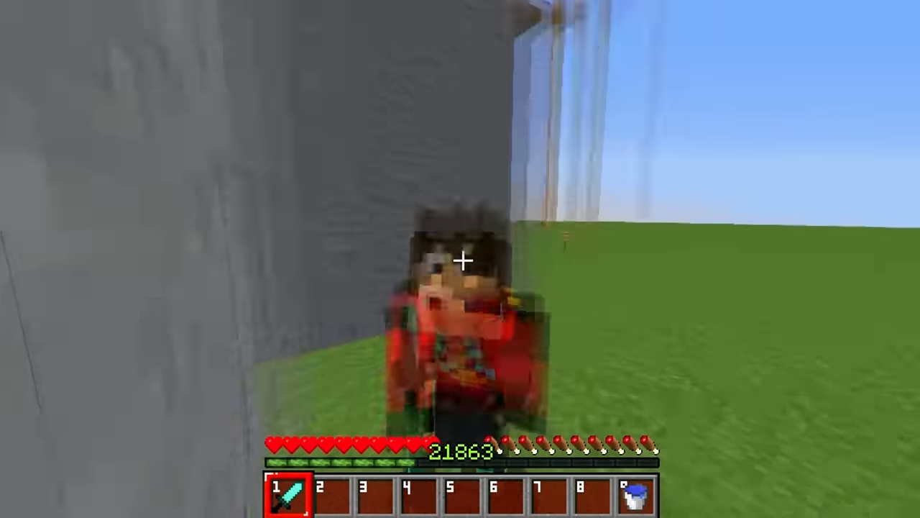
key("space")
key("F5")
key("6")
key("F5")
key("F5")
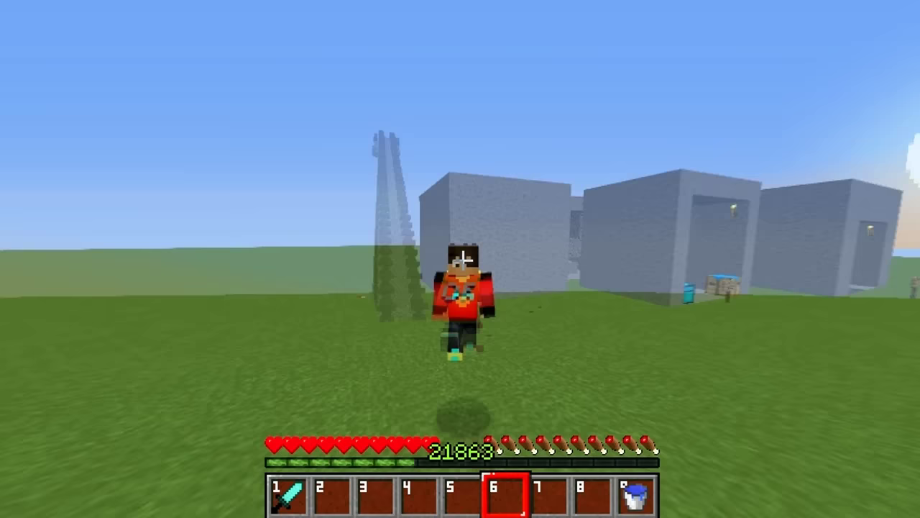
key("1")
key("w")
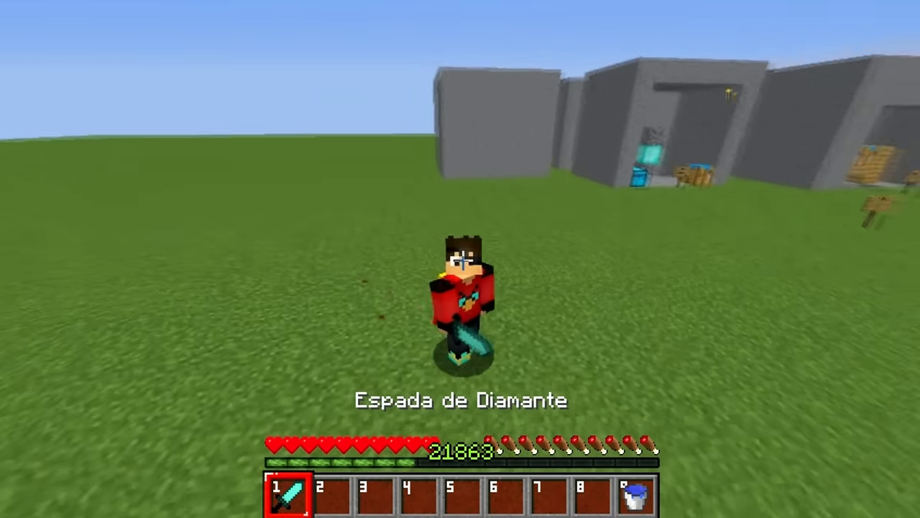
key("w")
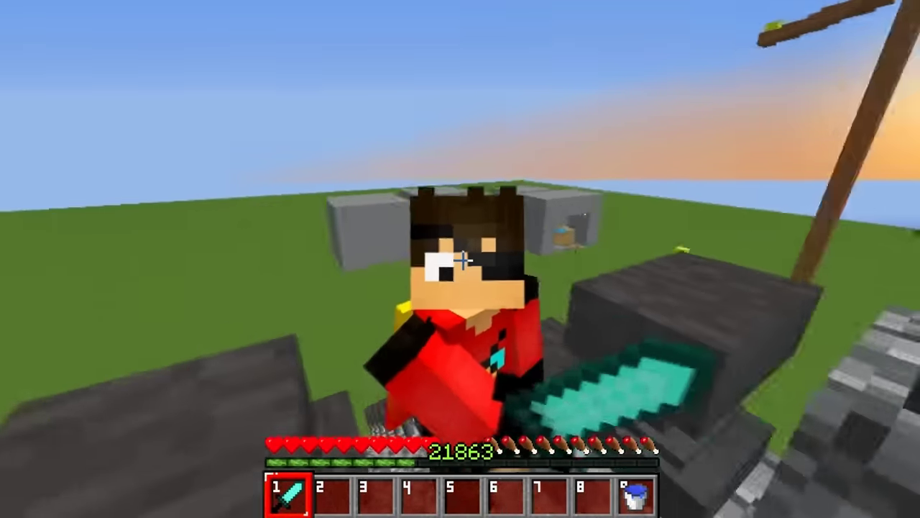
key("F5")
key("w")
key("F5")
key("F5")
key("F5")
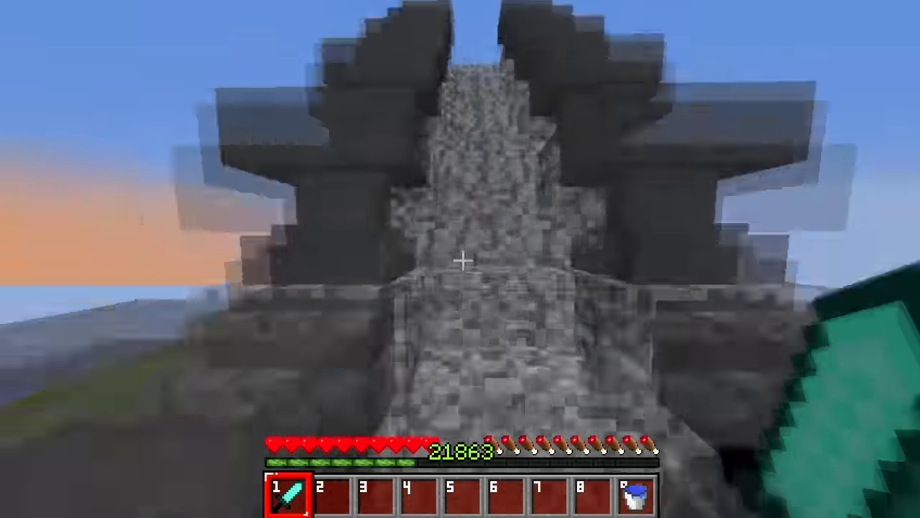
key("8")
key("9")
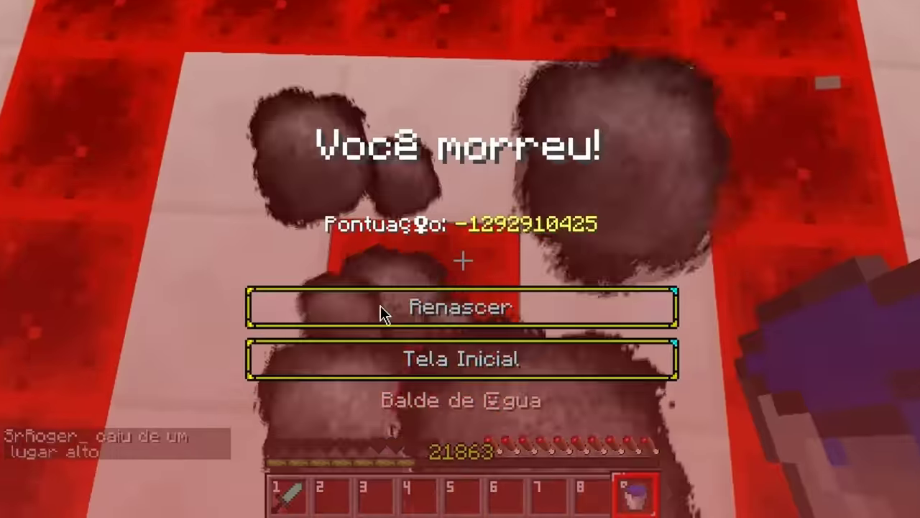
left_click(380, 308)
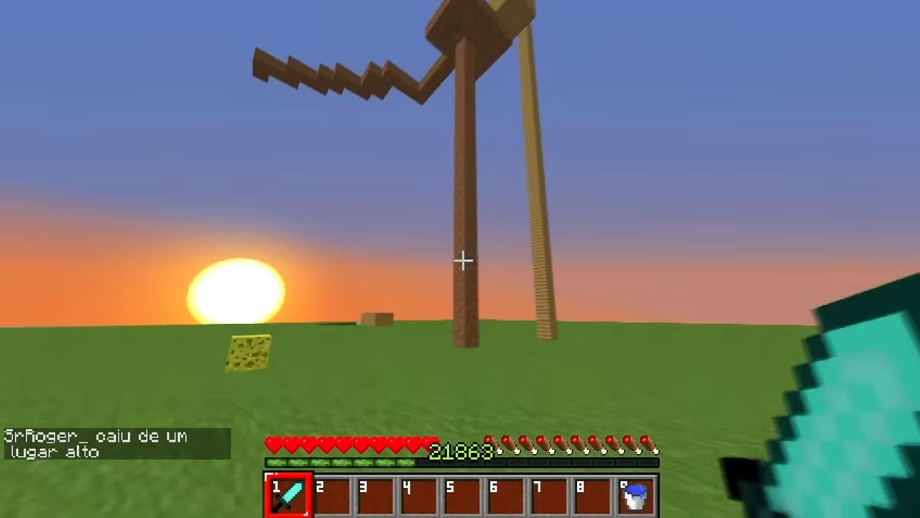
key("w")
key("w")
left_click(463, 260)
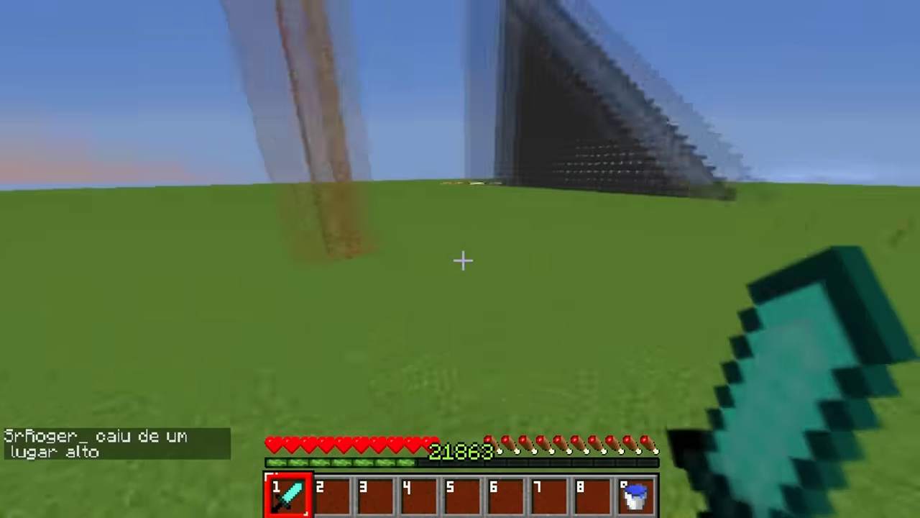
key("w")
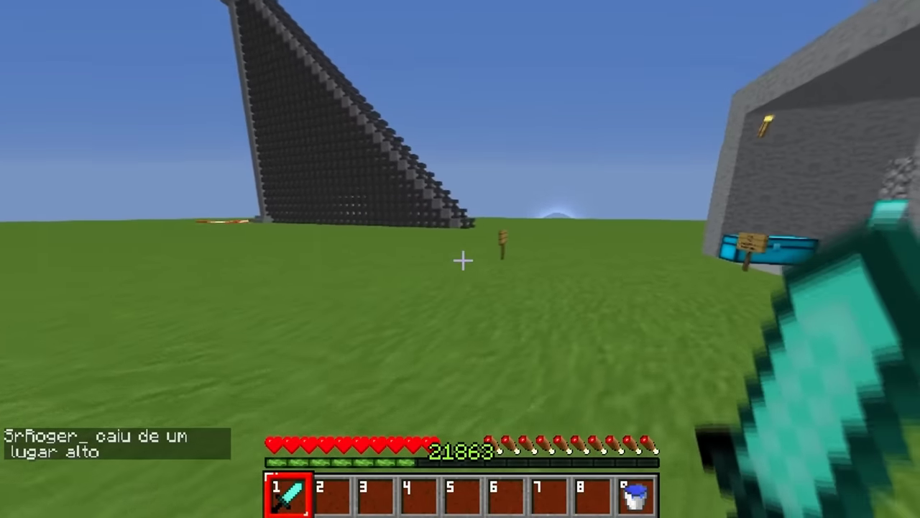
key("w")
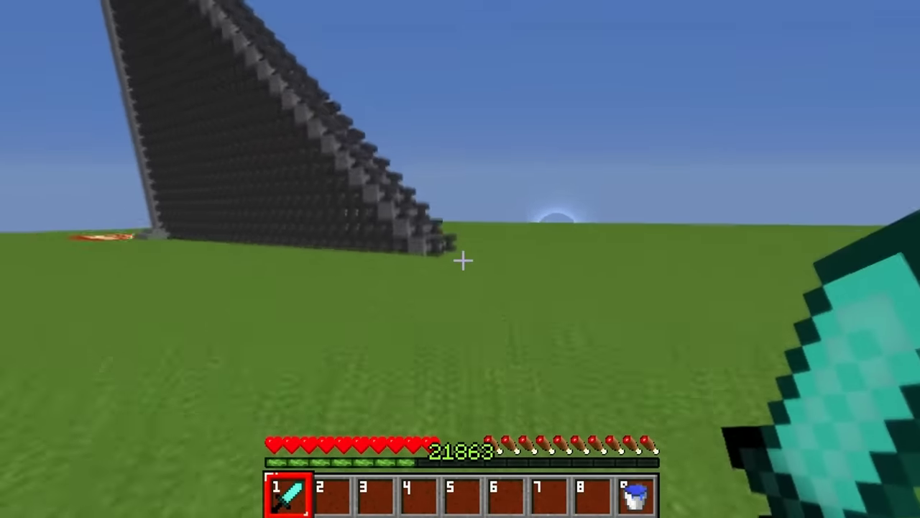
key("w")
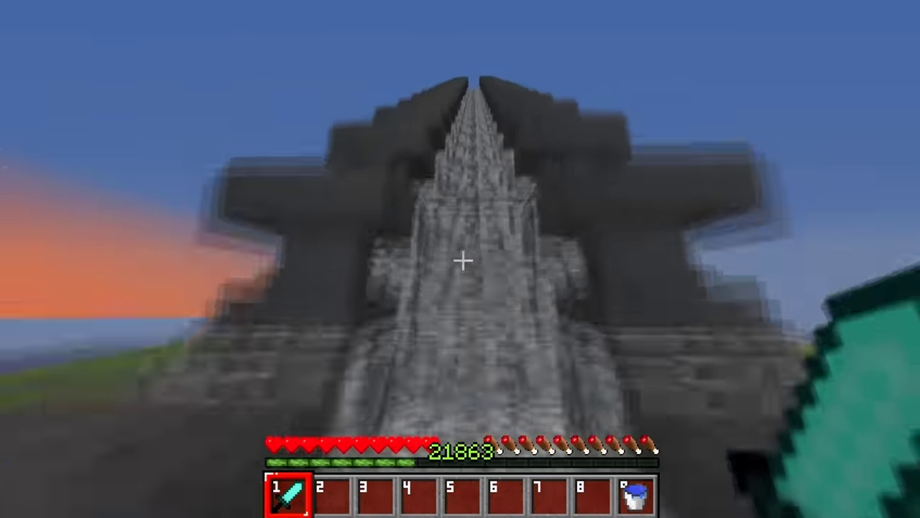
key("w")
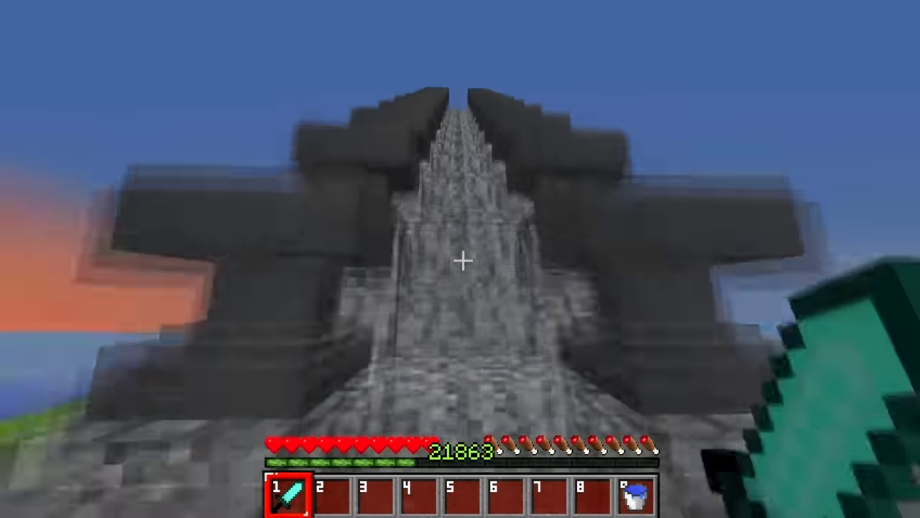
key("9")
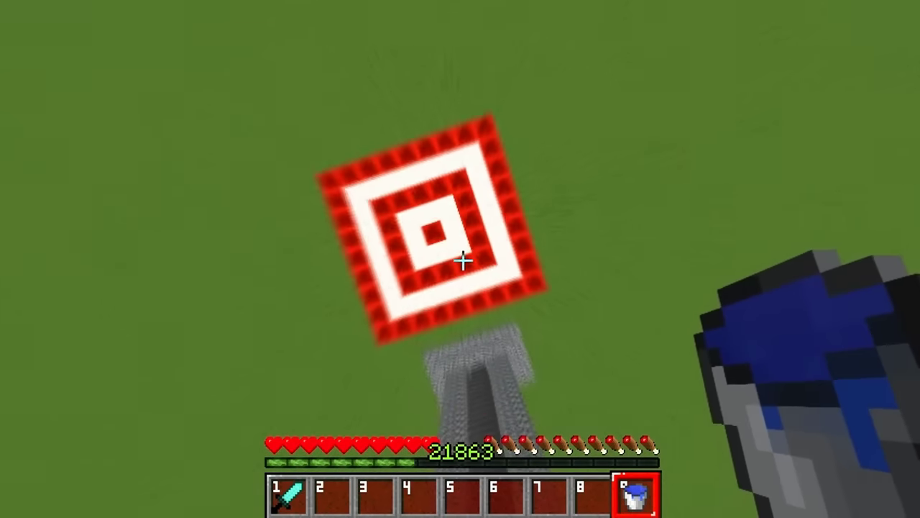
right_click(461, 259)
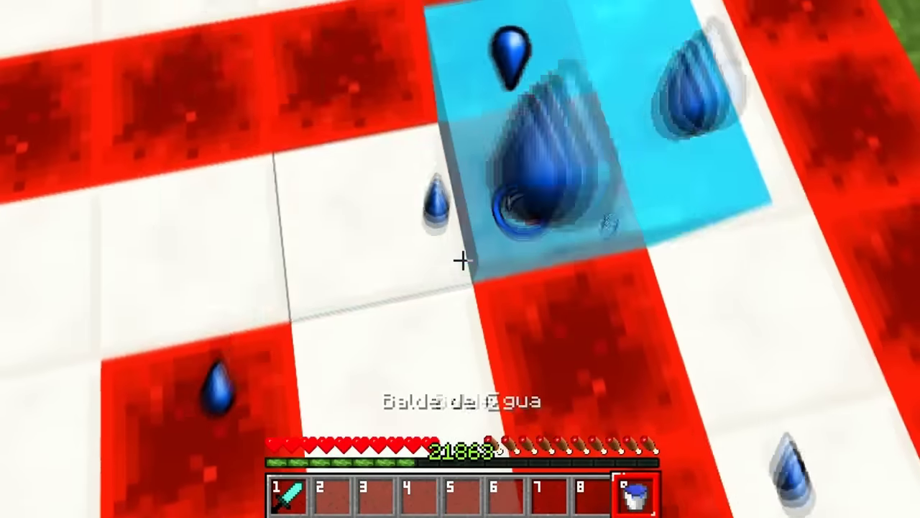